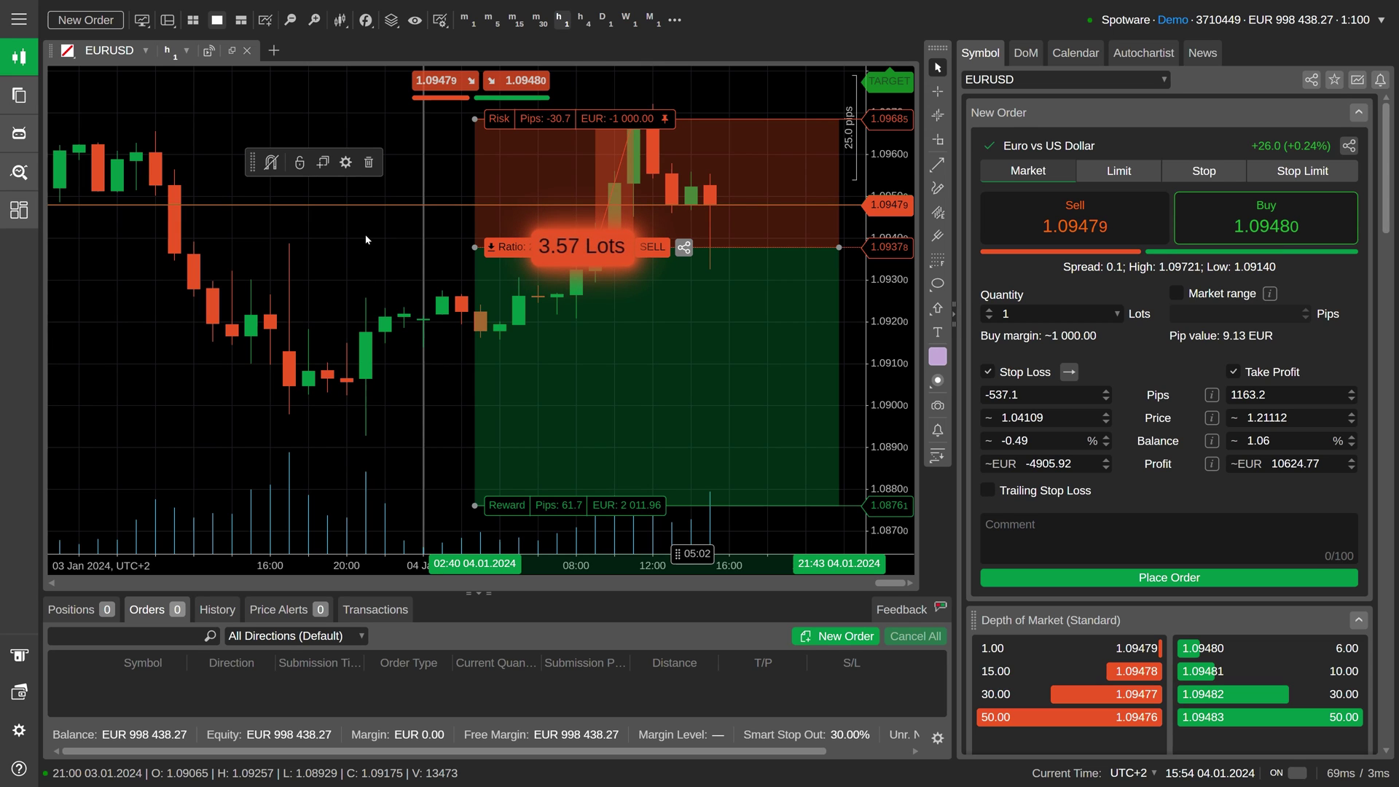
Step: Place the EURUSD sell stop order with the SELL button on the risk-reward ratio label
click(651, 247)
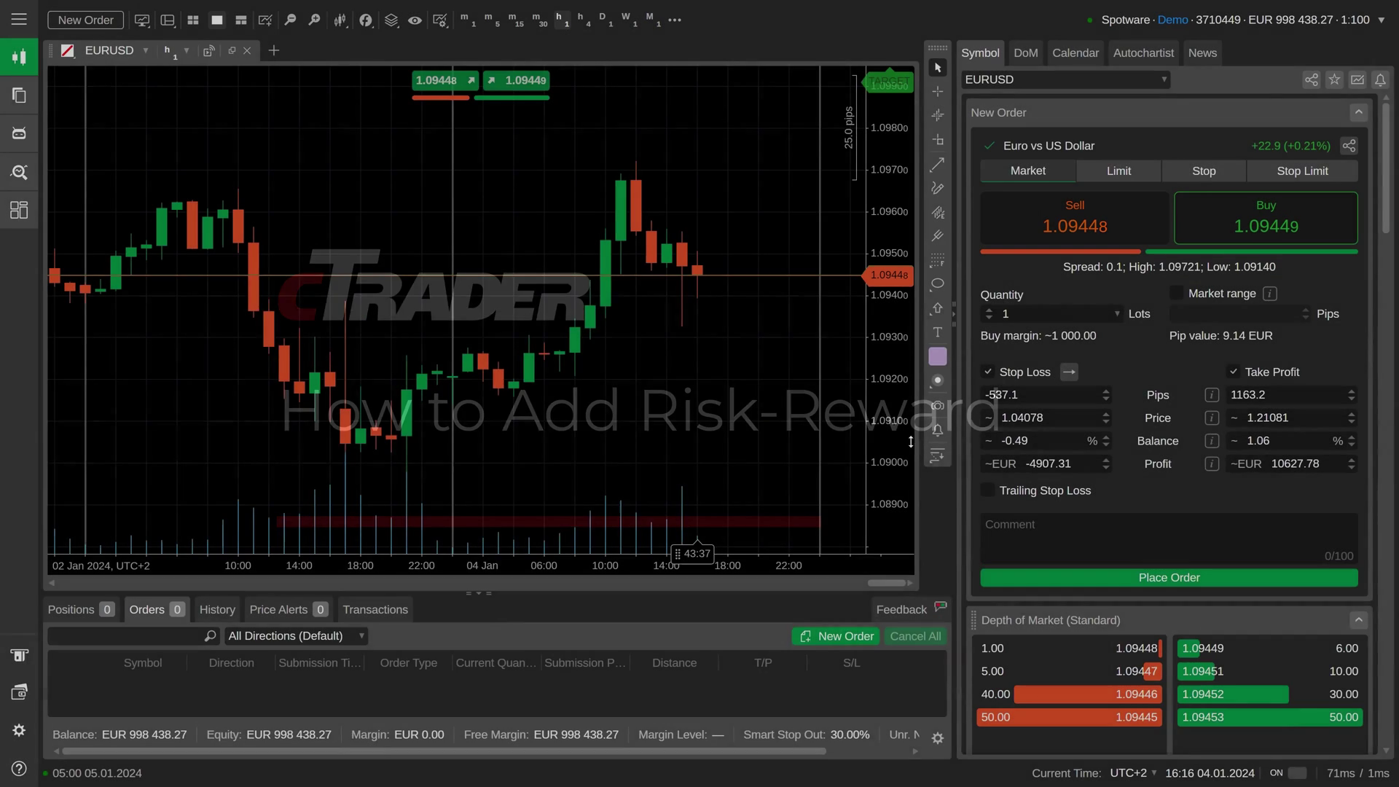
Step: Pick Fixed-reward buy from the Risk-reward drawing types list
click(938, 454)
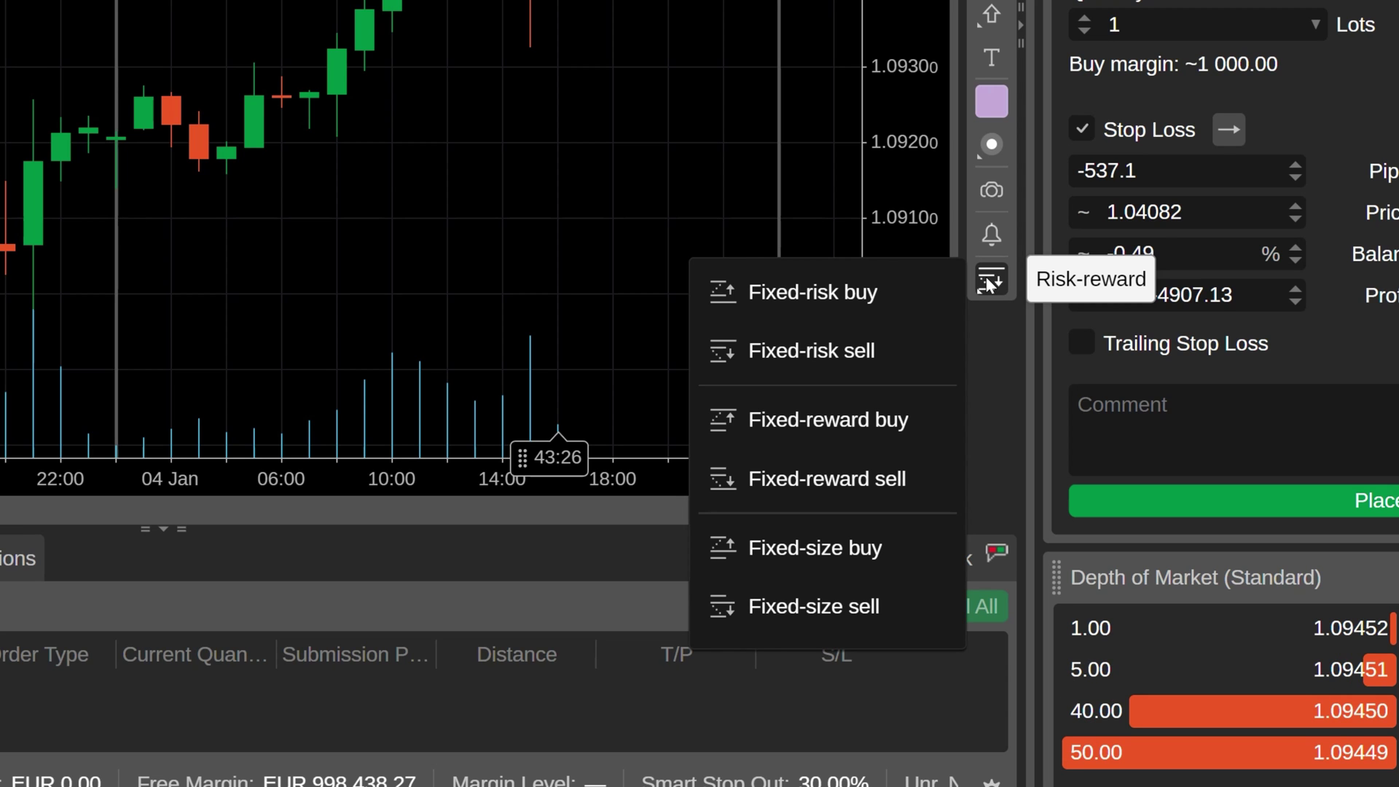
click(841, 435)
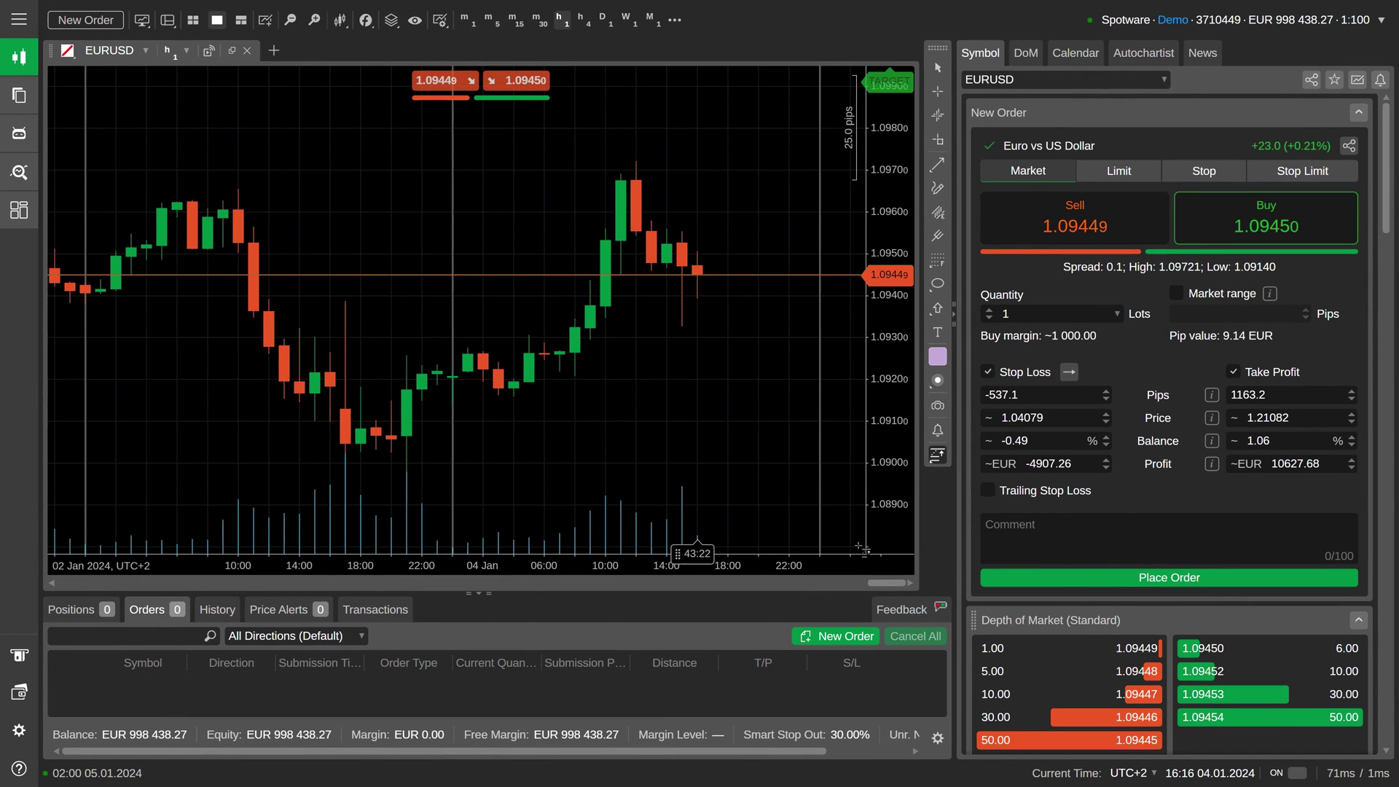
Step: Place the fixed-reward buy box, lower its target, move entry to 1.09343, and raise the stop
click(568, 289)
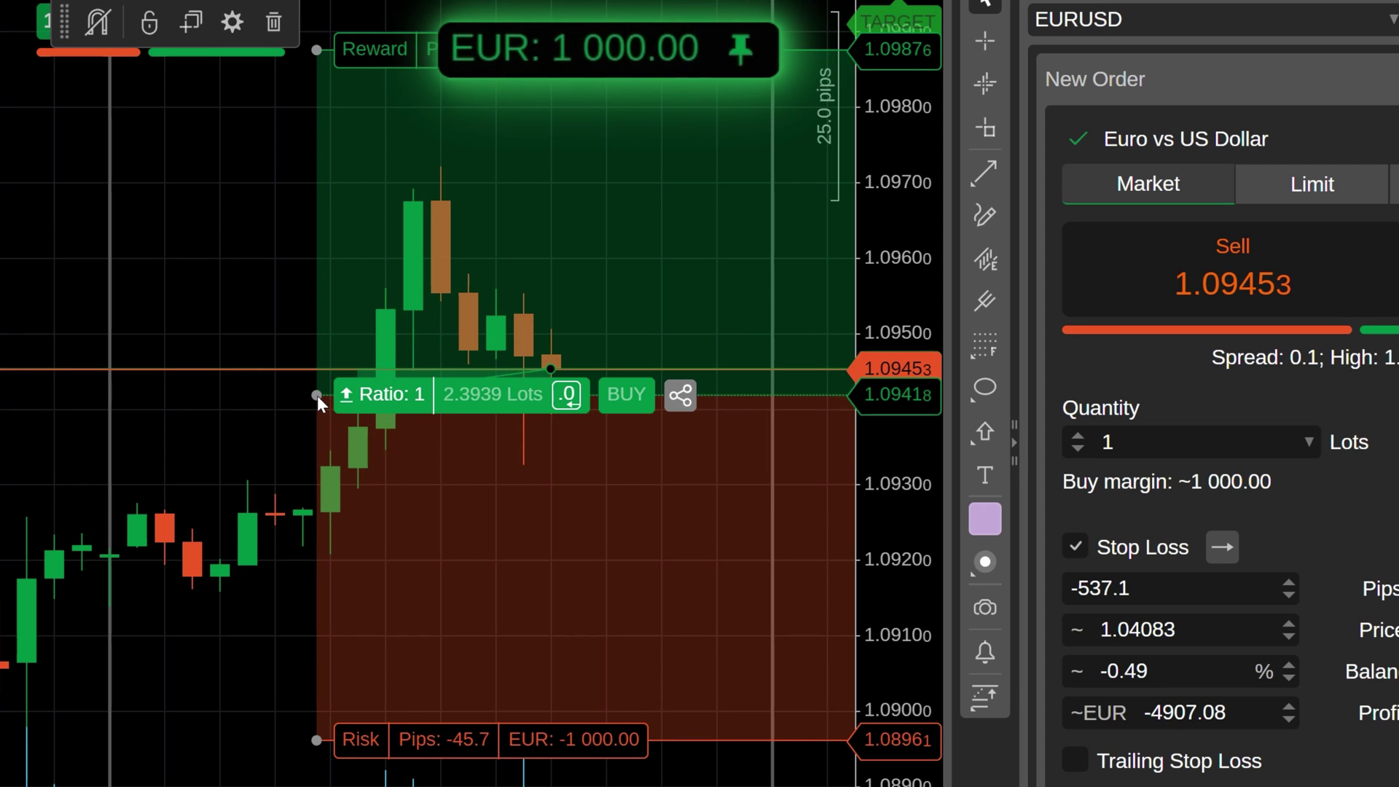
drag(317, 49, 322, 134)
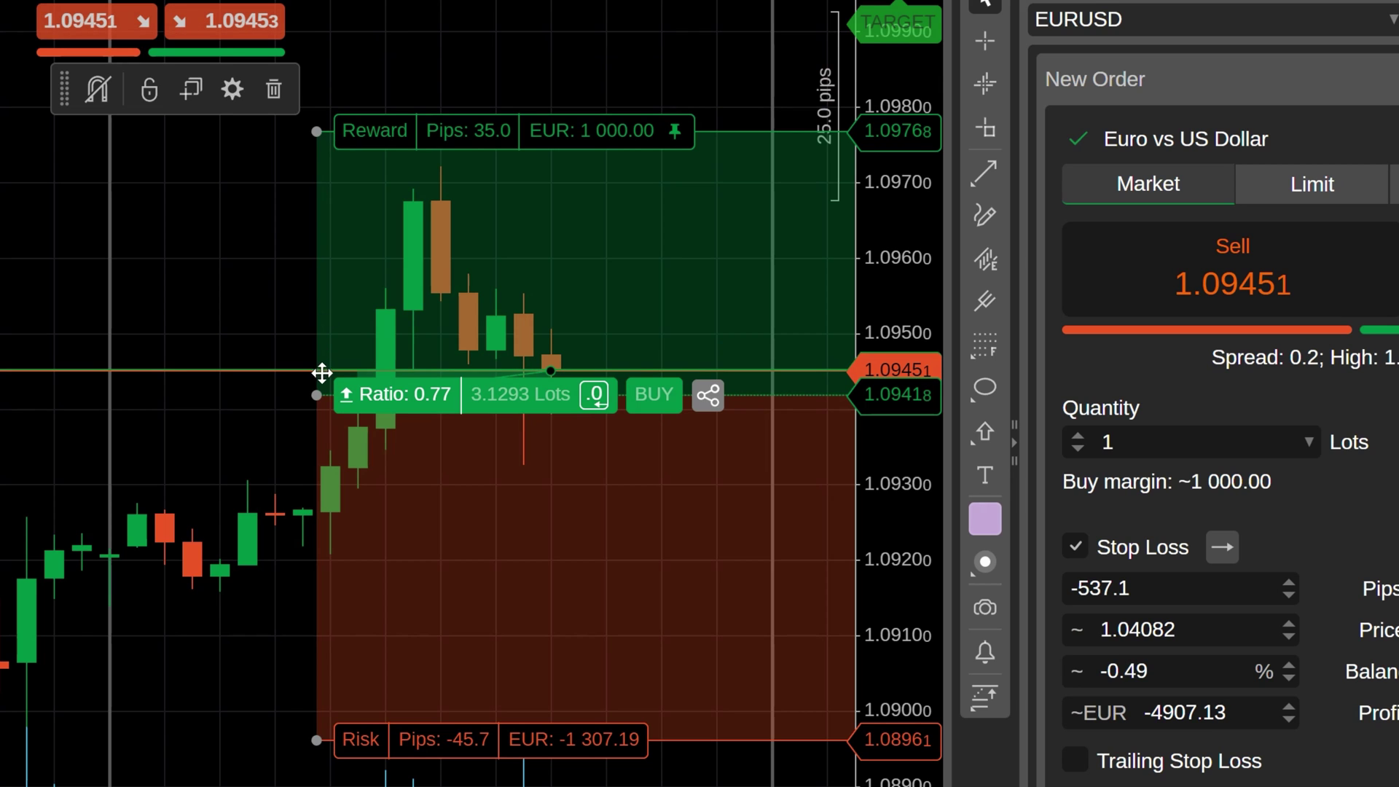
drag(316, 392, 312, 449)
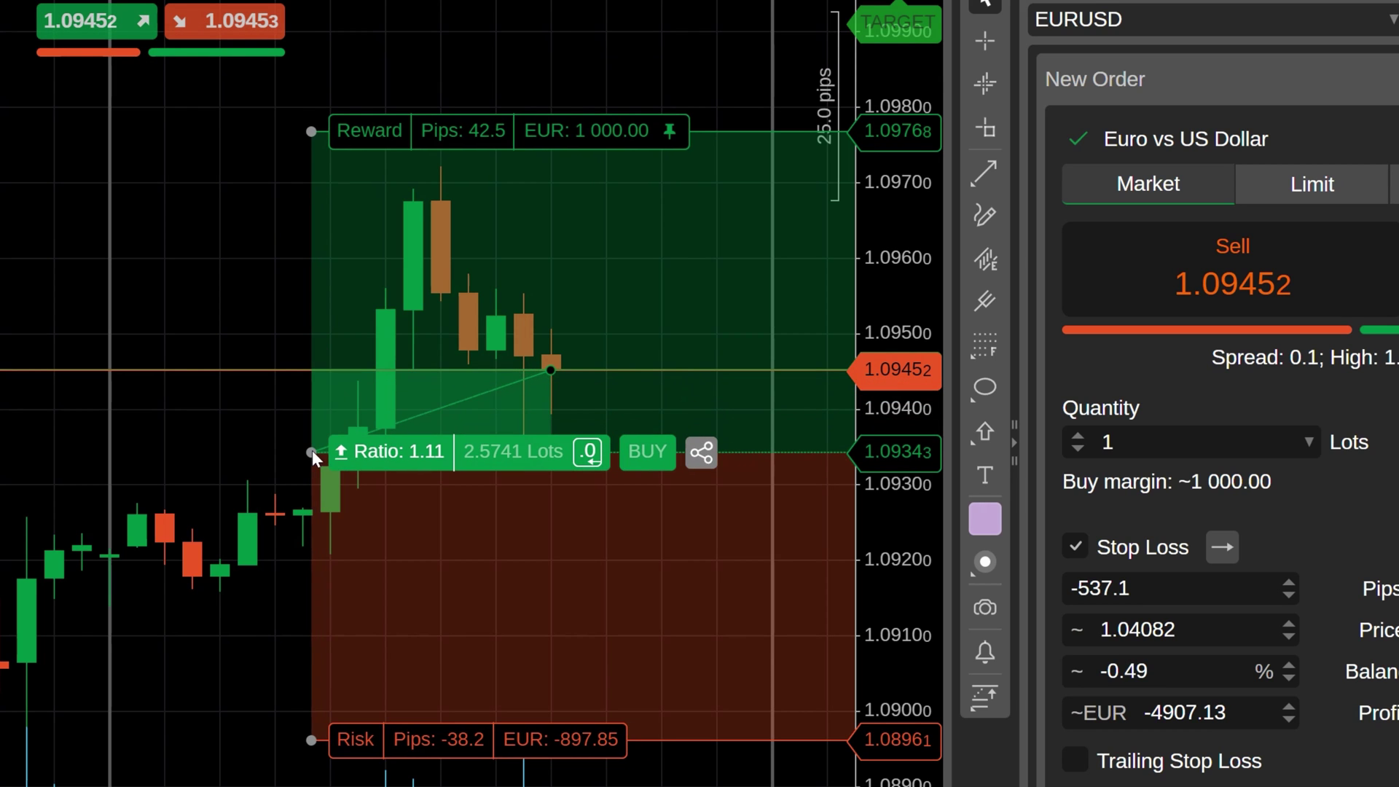
drag(312, 740, 312, 541)
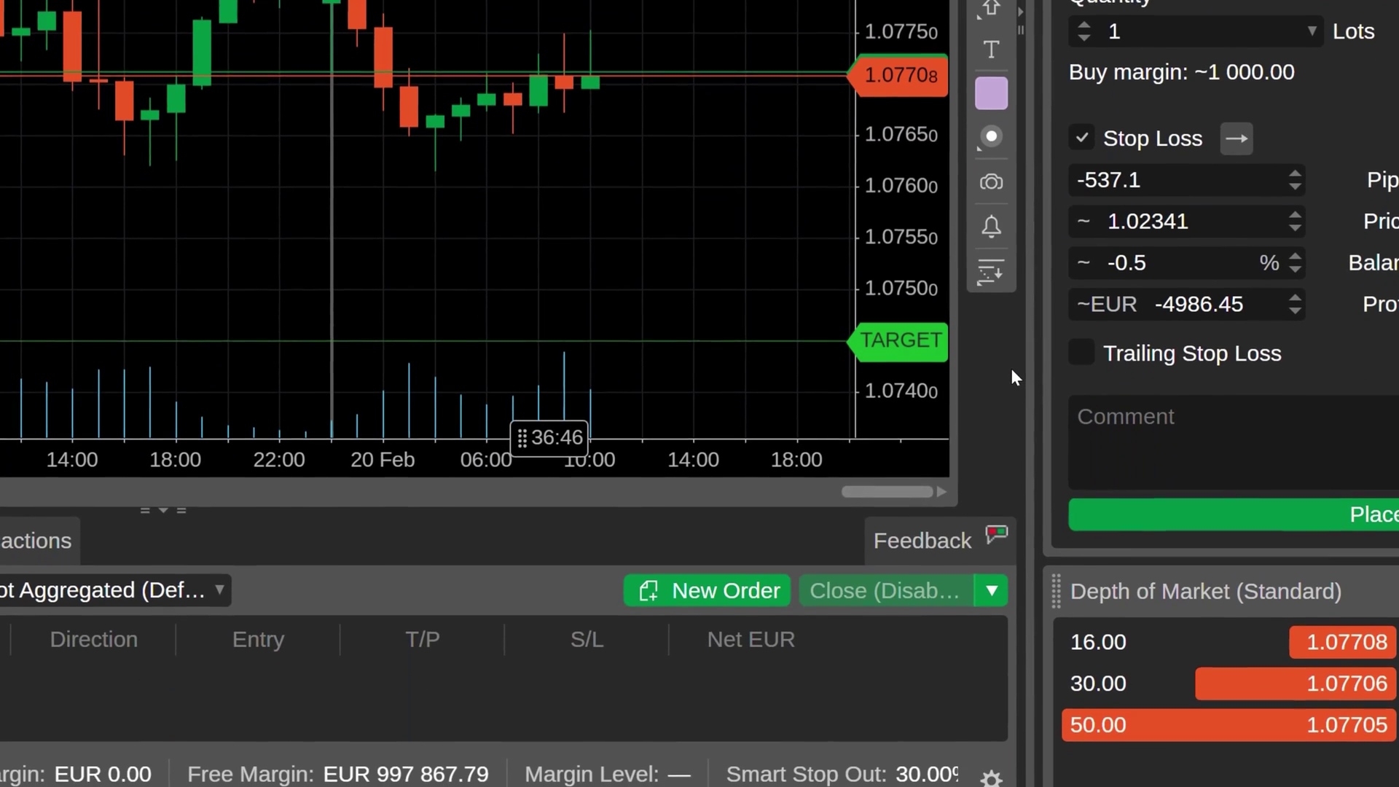
Step: Place a Fixed-risk sell box on the EURUSD chart
click(979, 430)
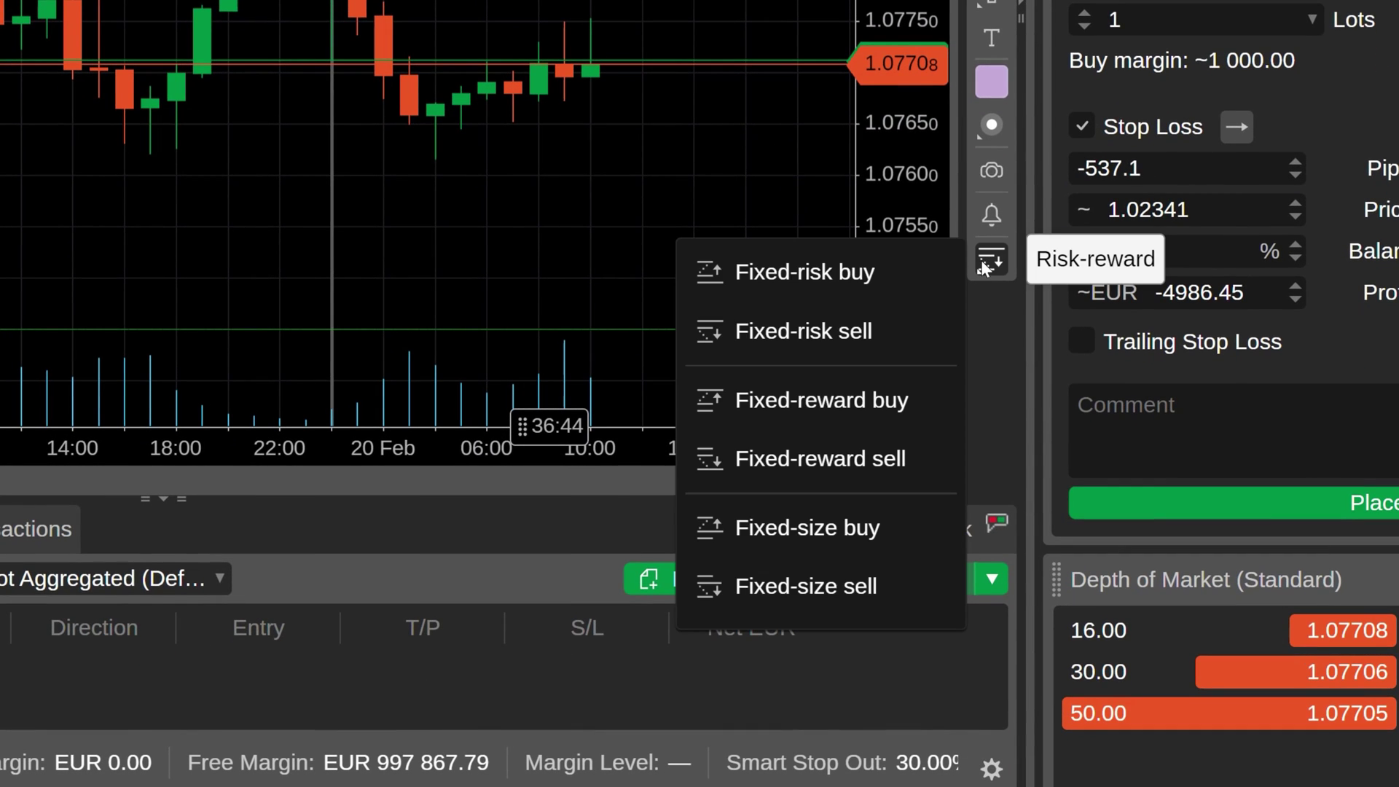
click(838, 321)
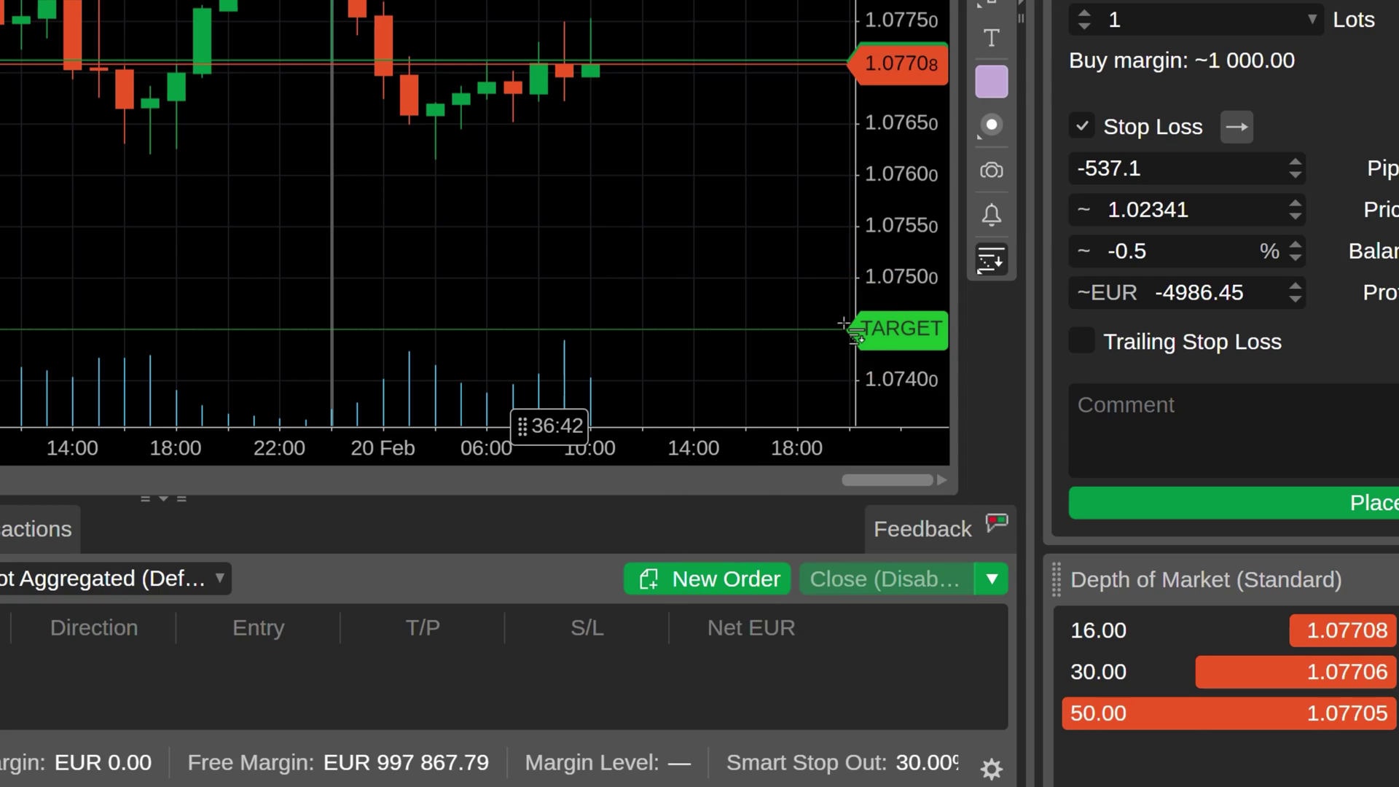
click(844, 323)
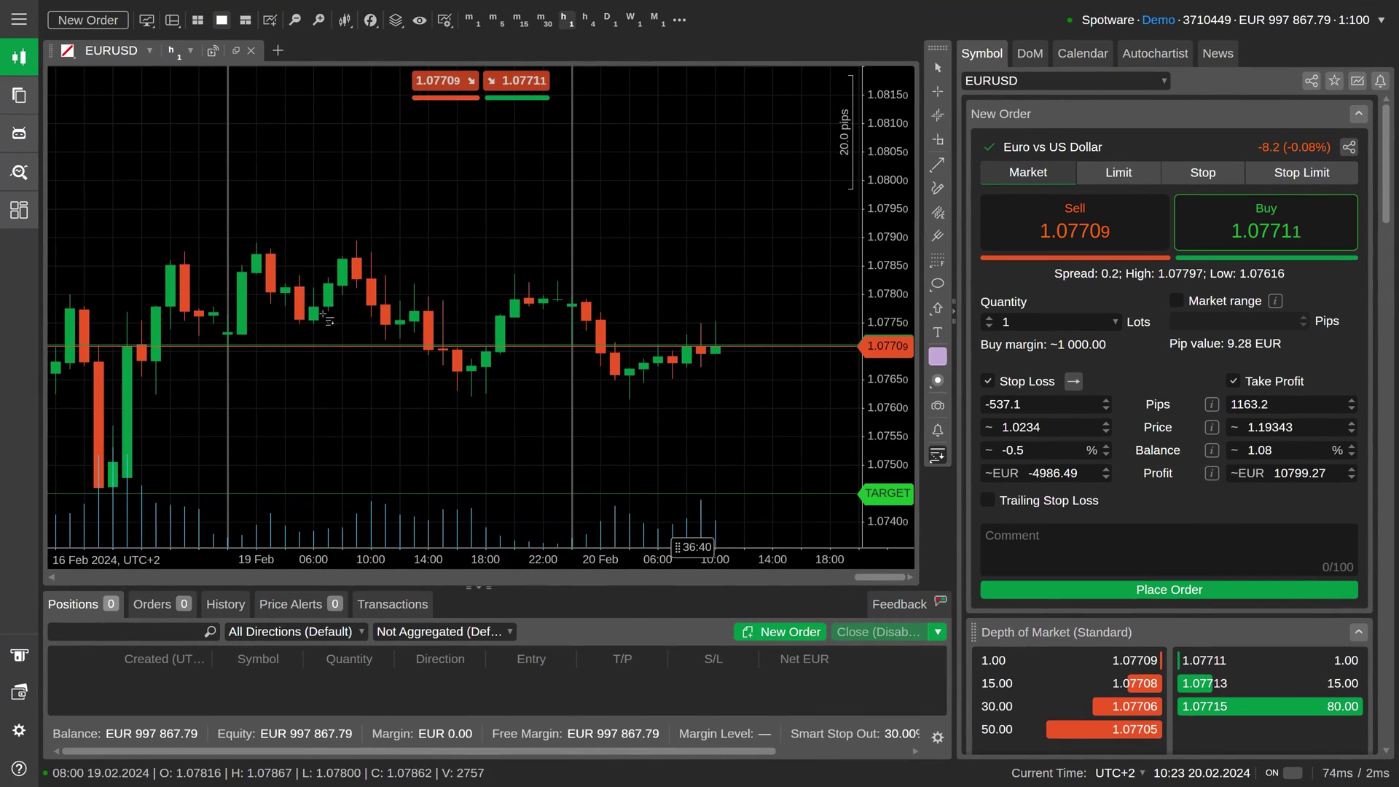
click(238, 264)
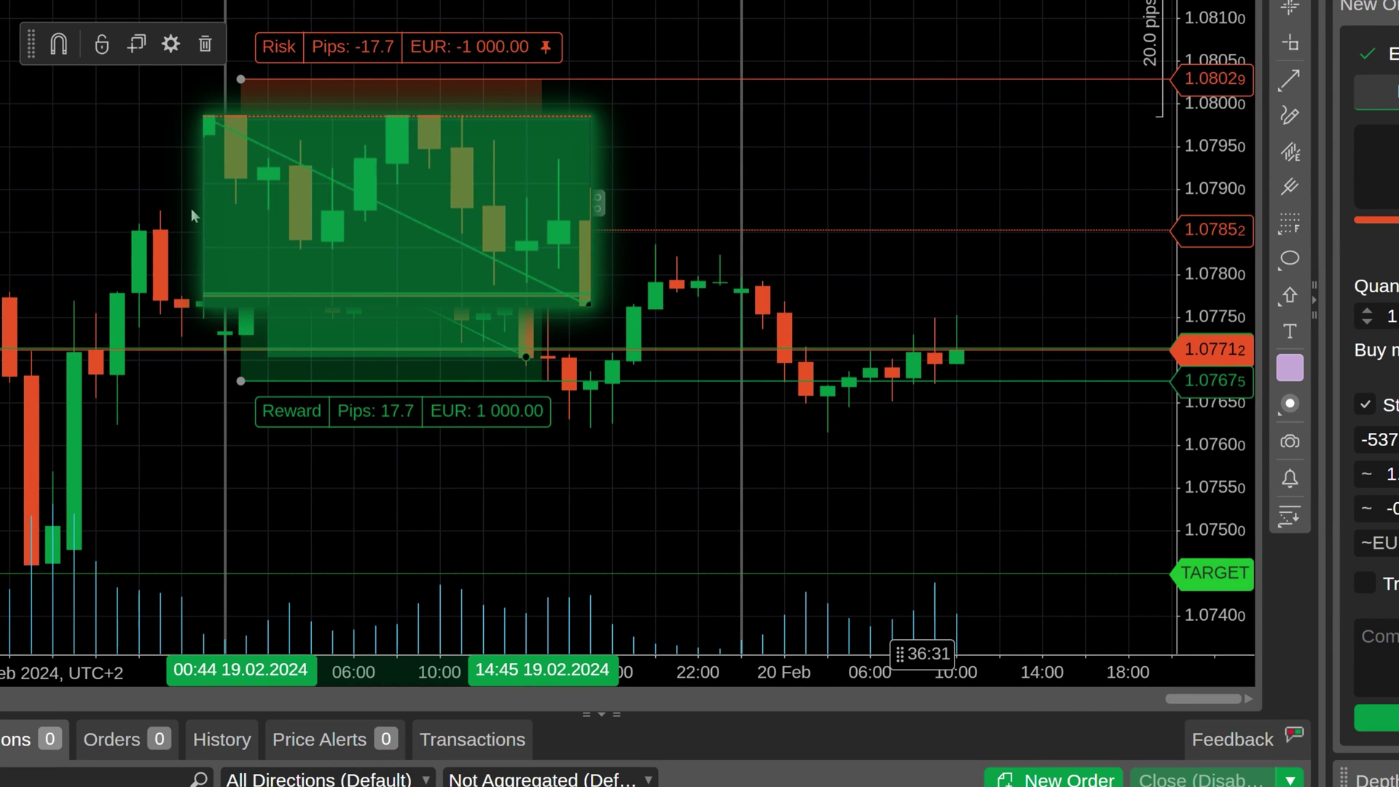
Step: Move the sell box to the latest price and span it from 20:08 to 11:45
drag(250, 151, 659, 353)
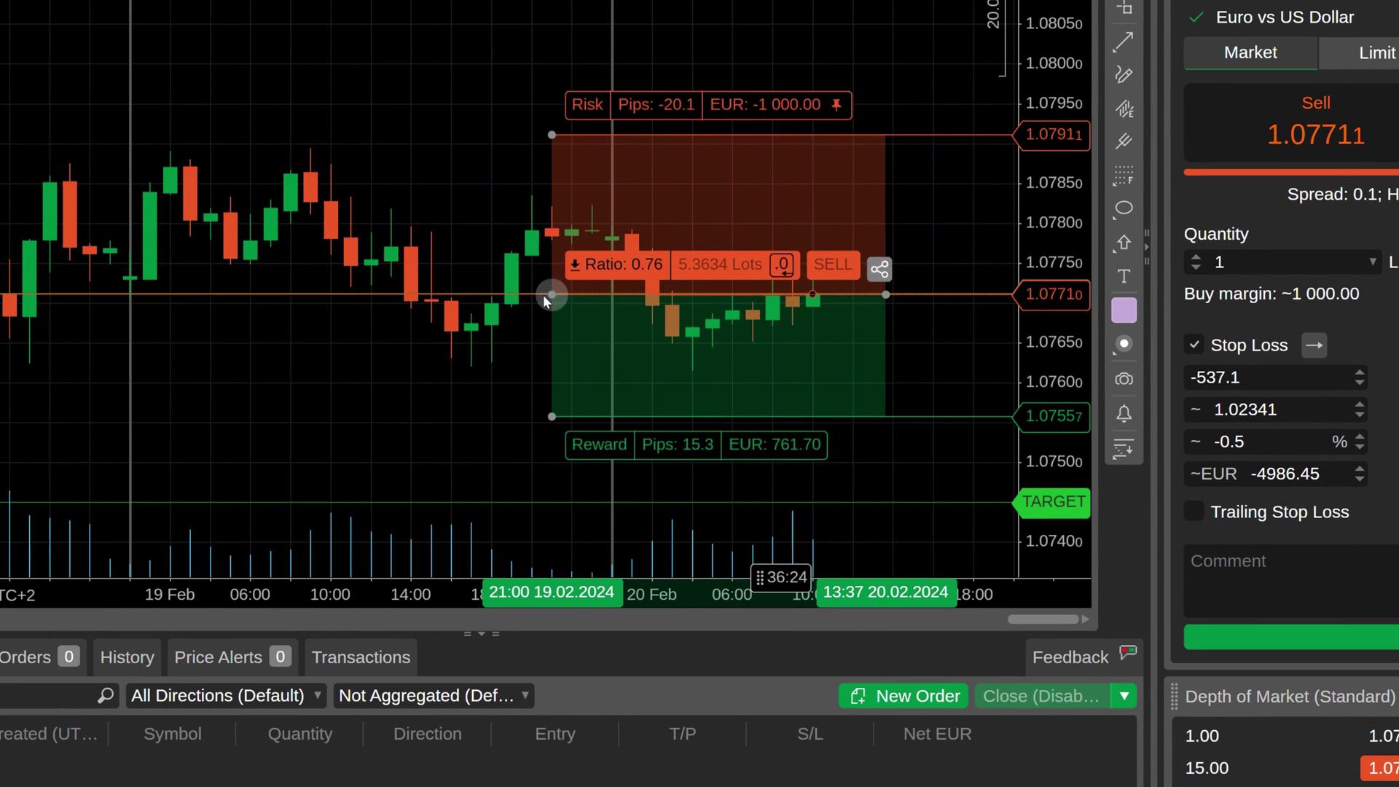
drag(545, 302, 534, 294)
drag(886, 295, 846, 304)
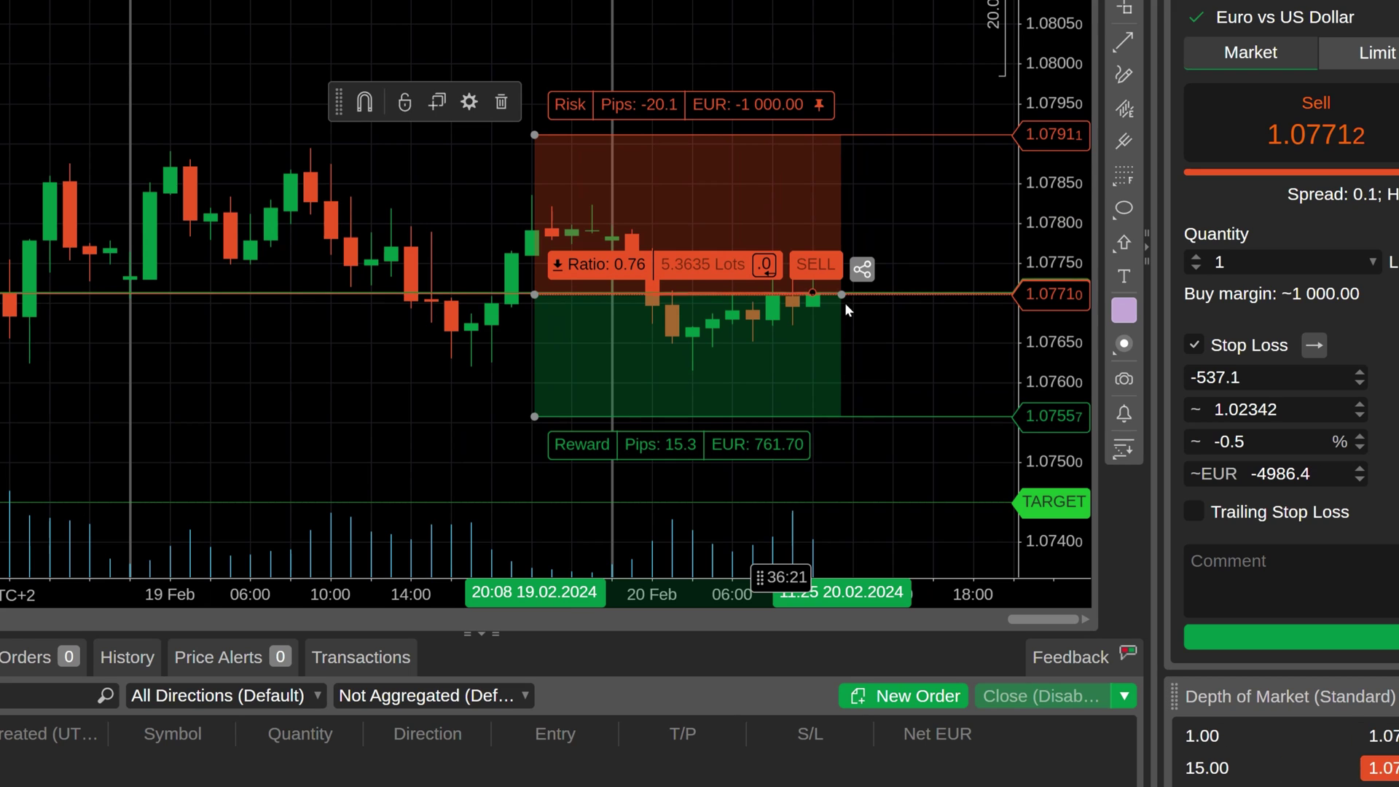
Step: Lock the sell box's ratio, then lower the target to 1.07480 and the stop to about 1.07977
double_click(731, 178)
click(773, 601)
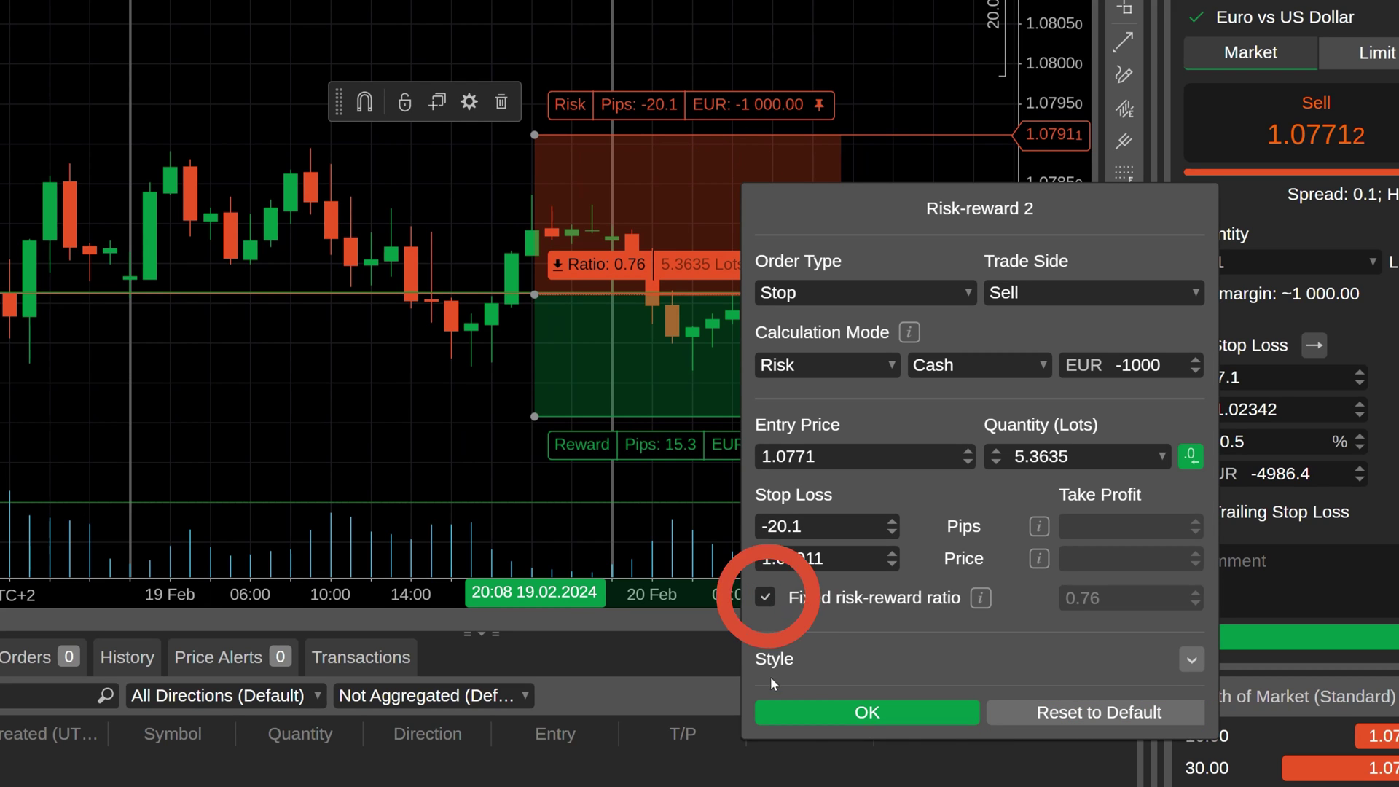
click(775, 711)
drag(533, 420, 537, 480)
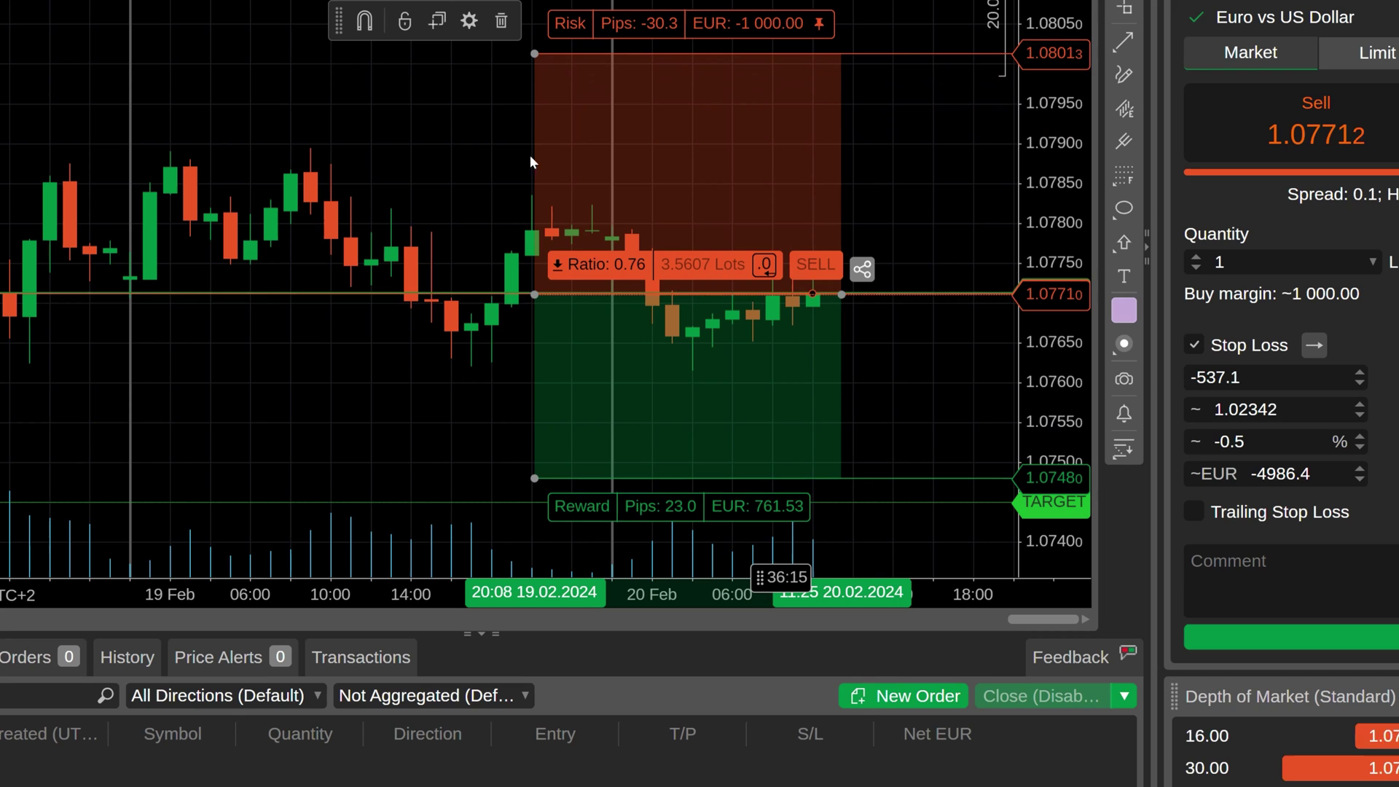
drag(534, 54, 533, 183)
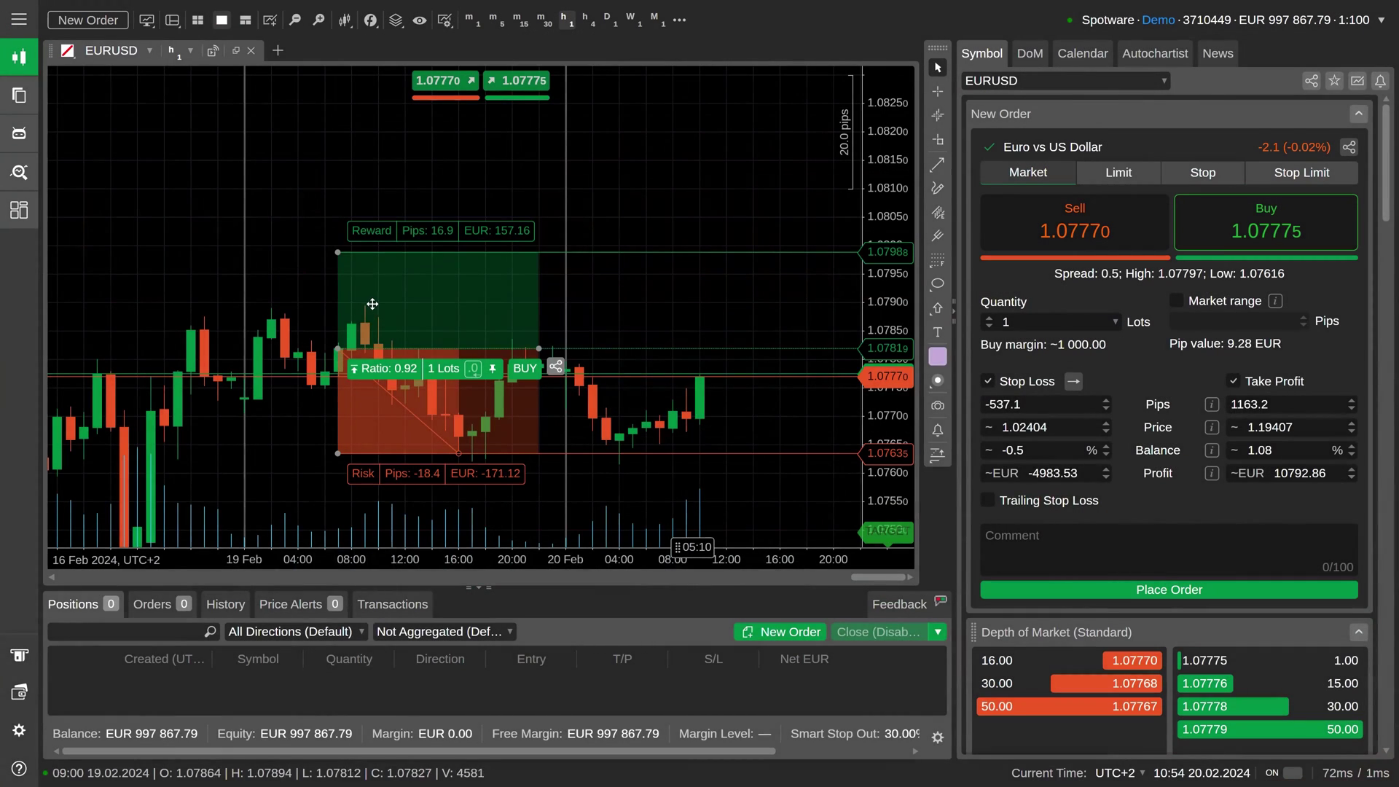
Step: Change the buy box's magnet snapping mode, then lock and unlock it
click(373, 304)
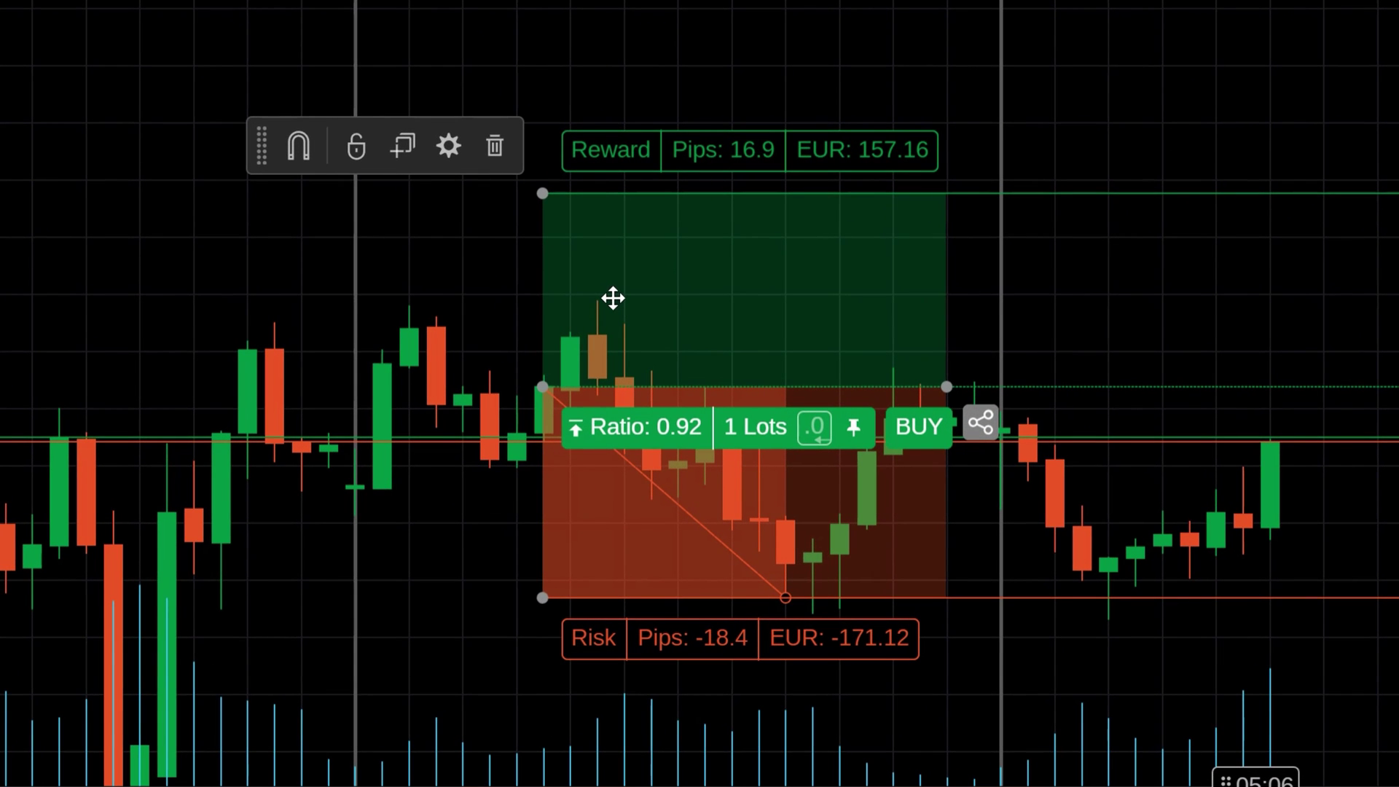
click(309, 150)
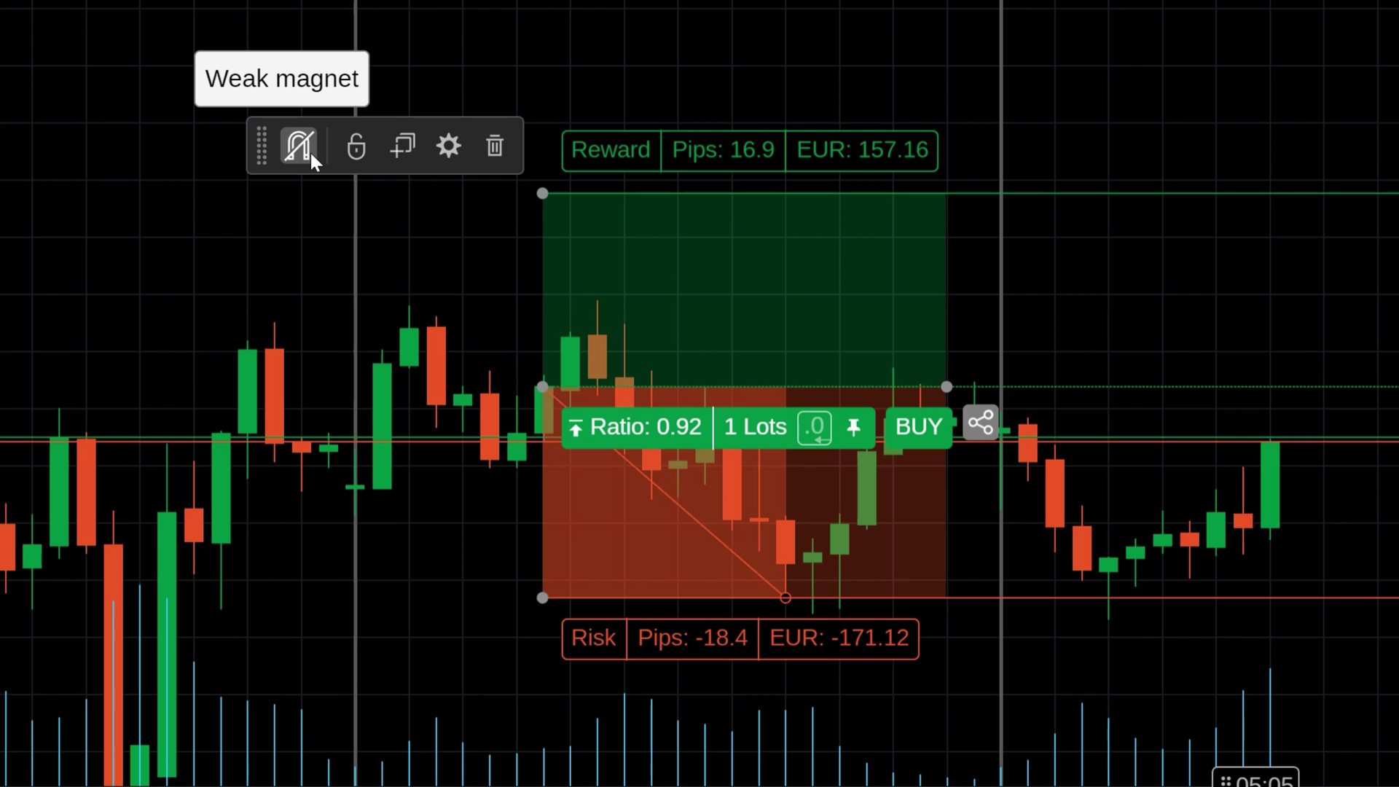
click(359, 148)
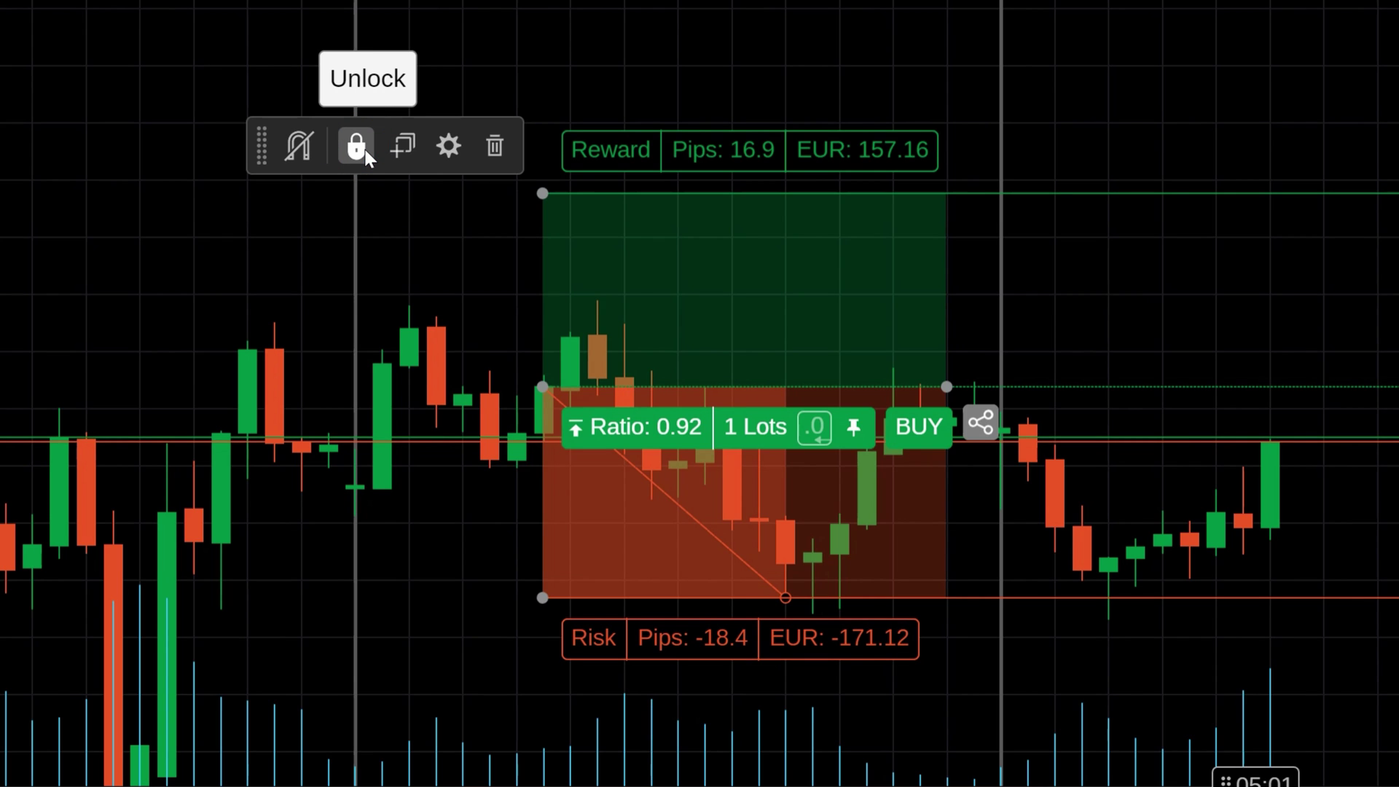
click(358, 148)
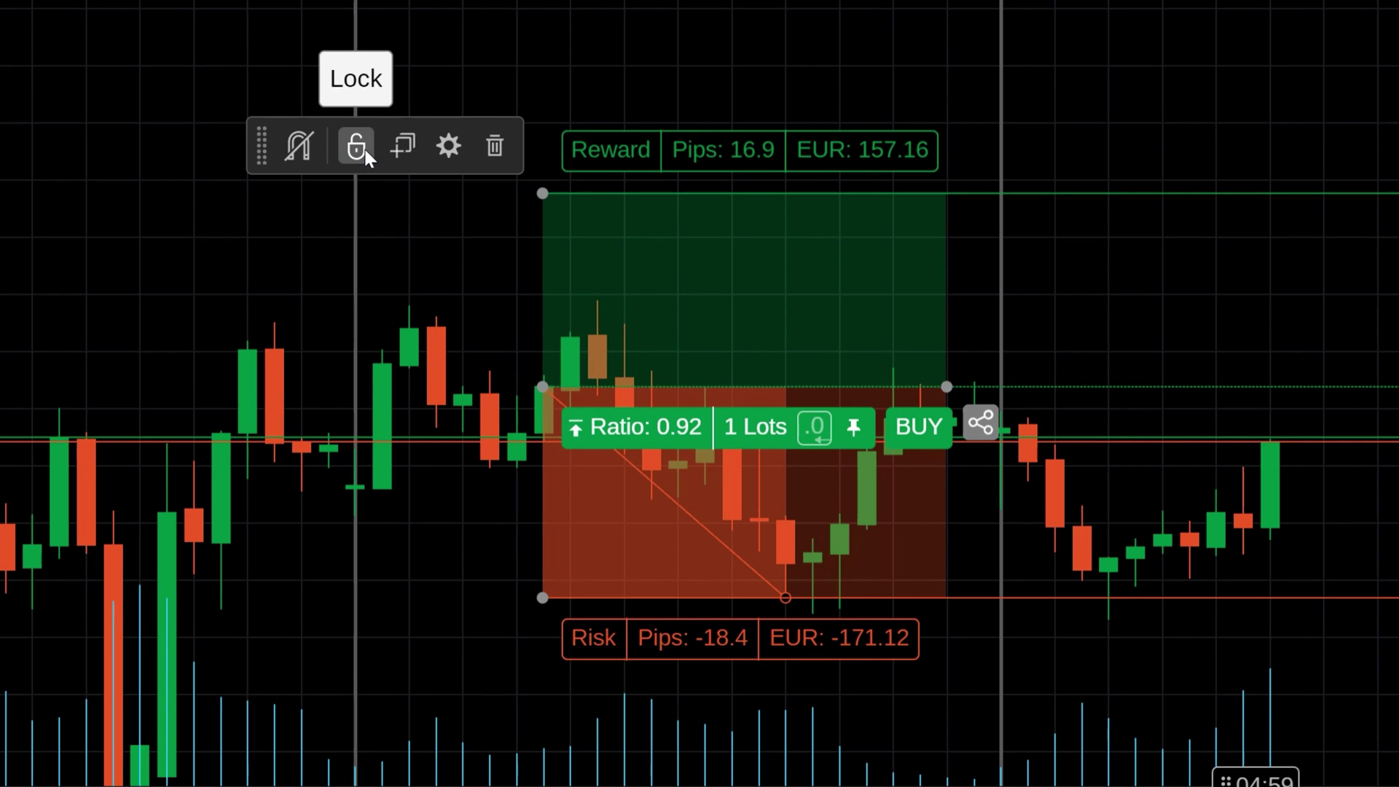
Step: Duplicate the buy box, delete the copy, and reselect the original
click(402, 146)
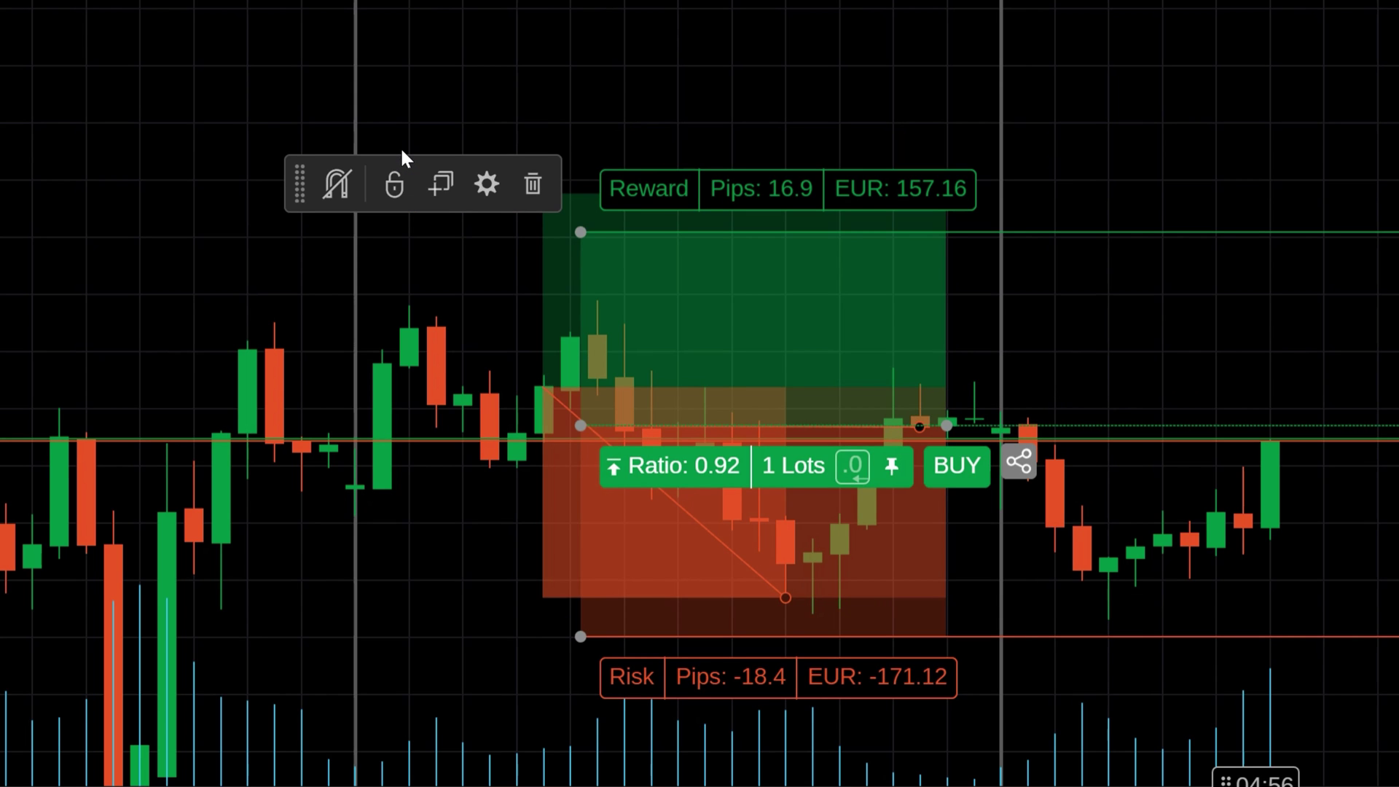
click(533, 184)
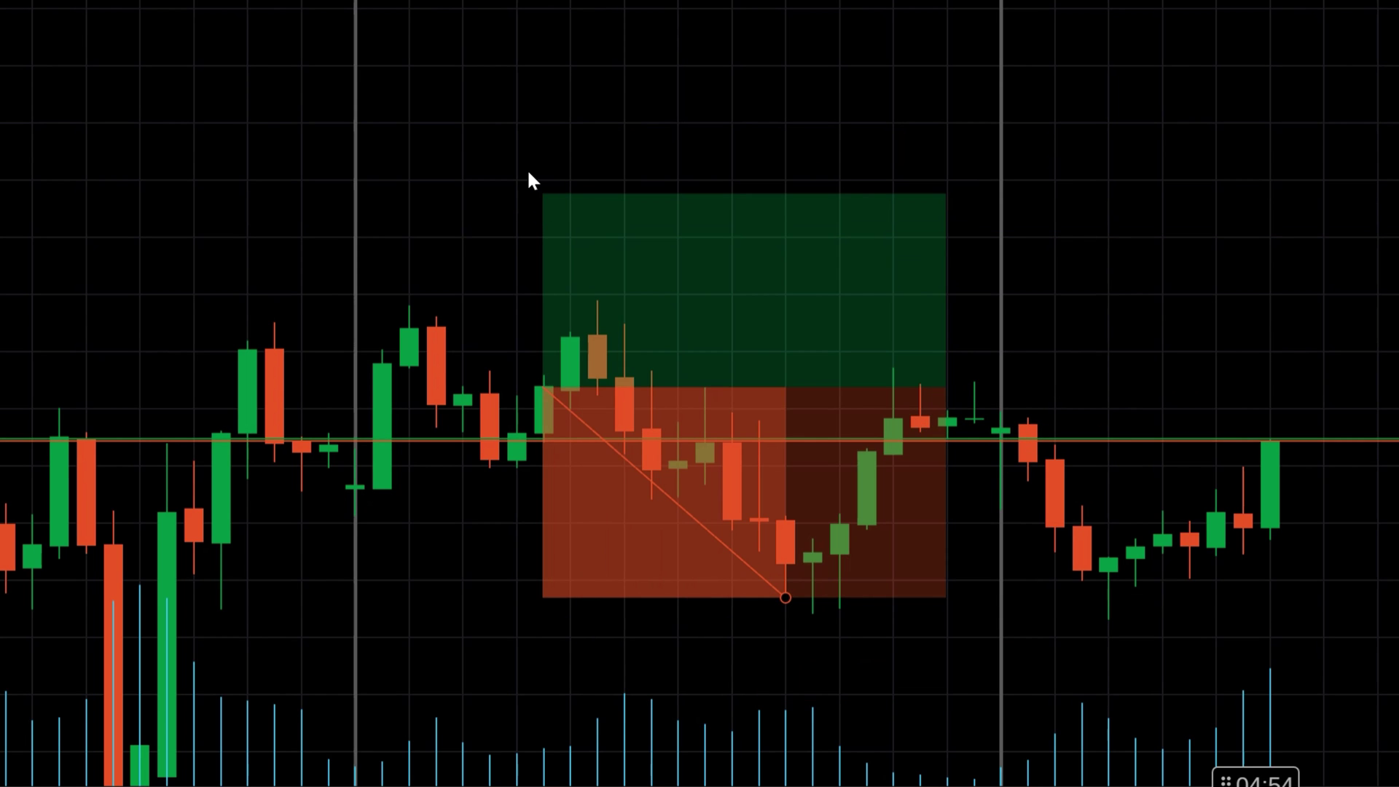
click(720, 239)
Step: Set Risk-reward 1 to a Limit Sell order sized by Reward, with EUR 2000 cash
double_click(777, 213)
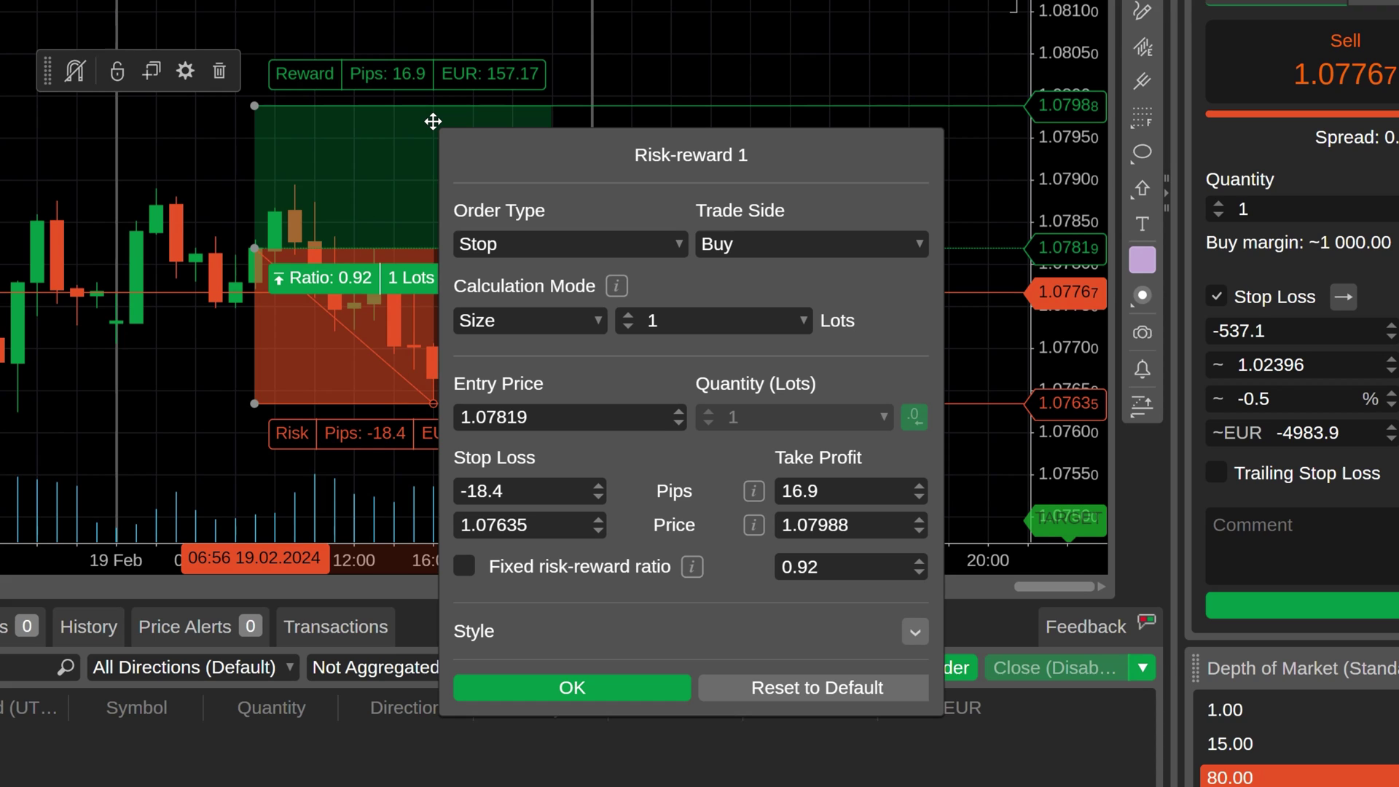
click(510, 245)
click(528, 313)
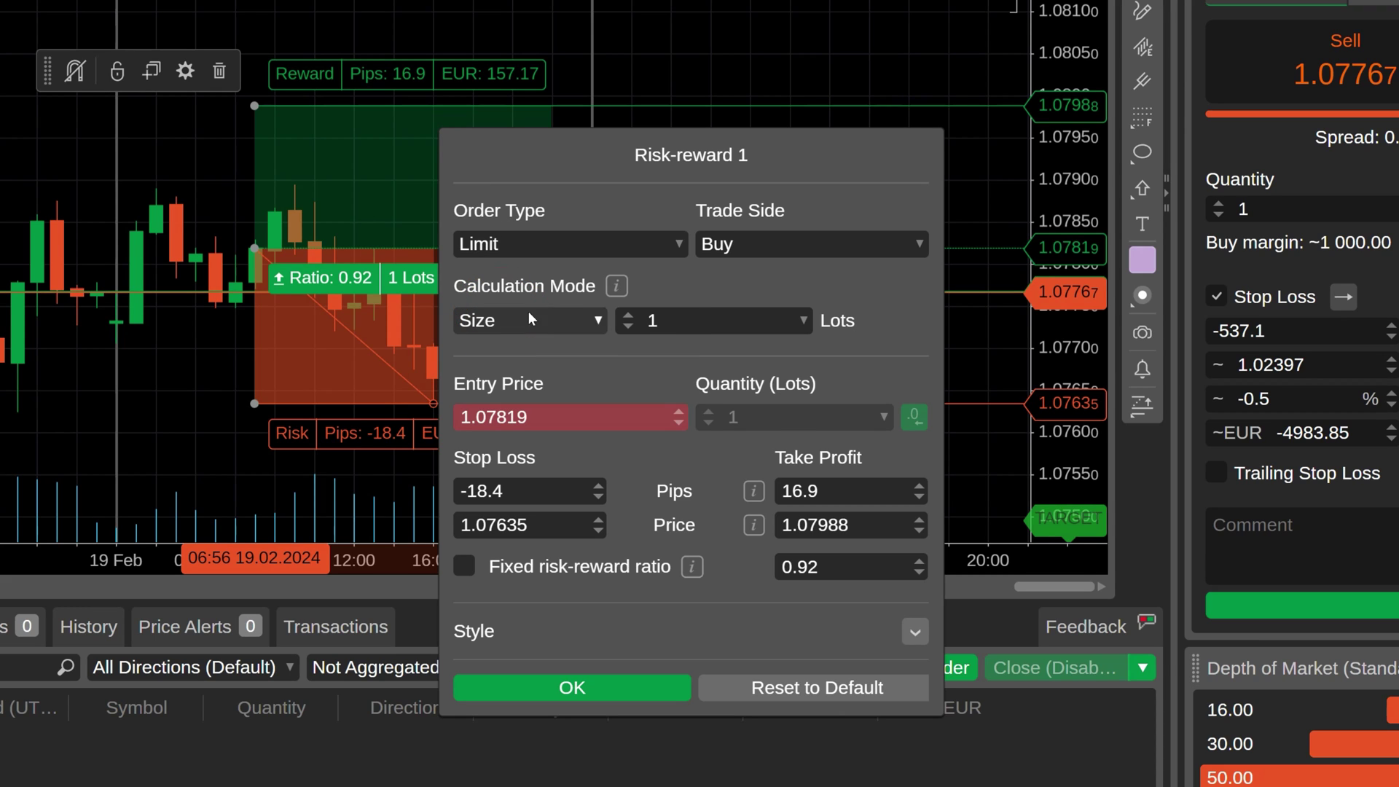
click(725, 247)
click(725, 315)
click(592, 319)
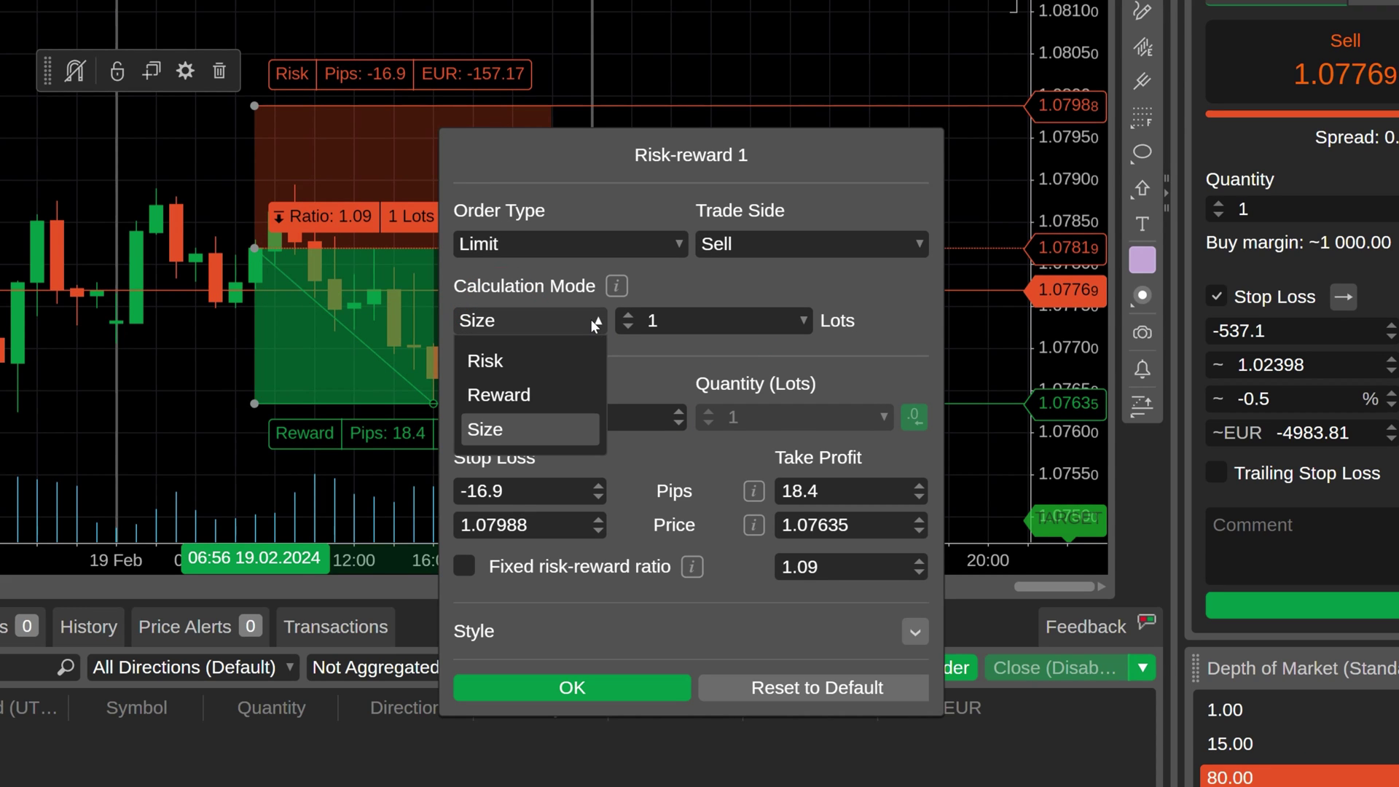
click(548, 395)
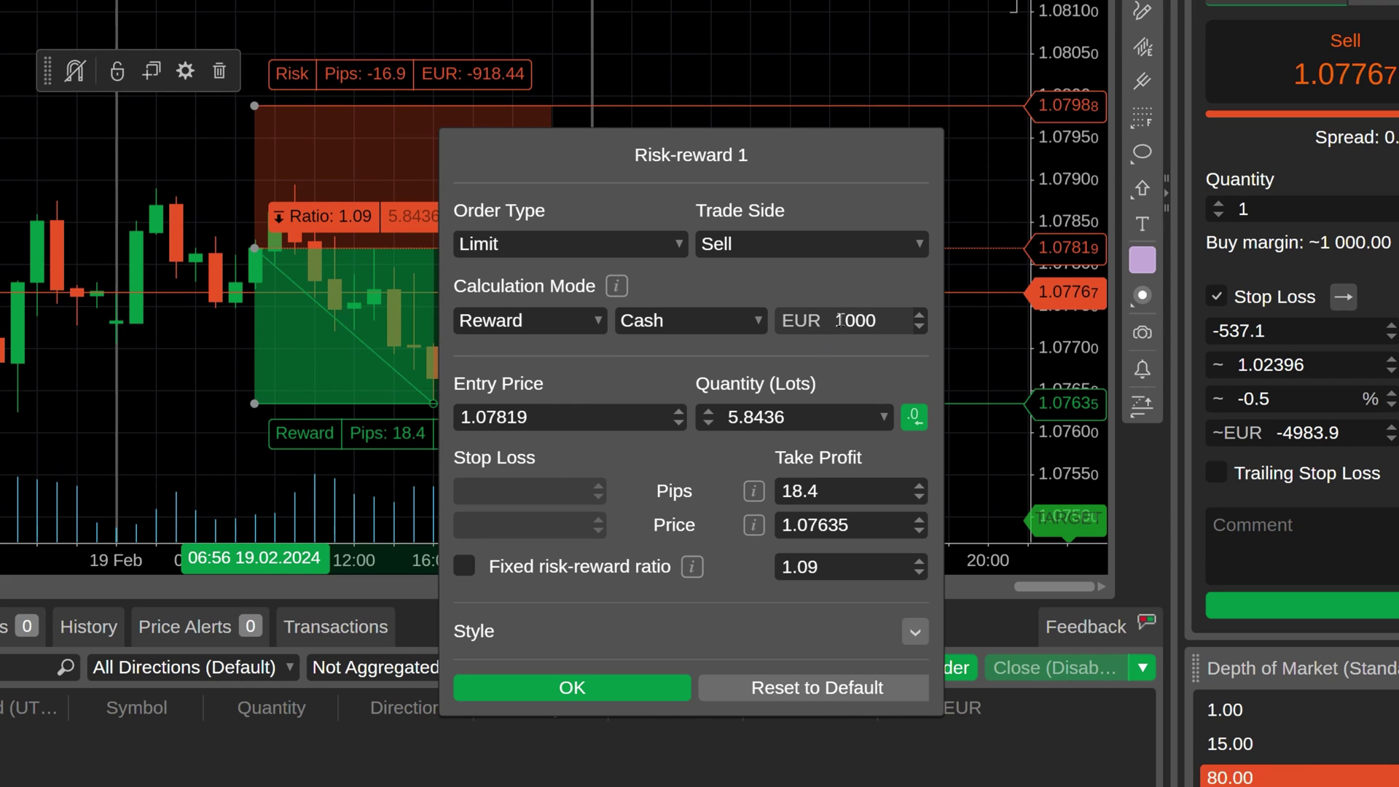
drag(836, 321, 843, 321)
text(2)
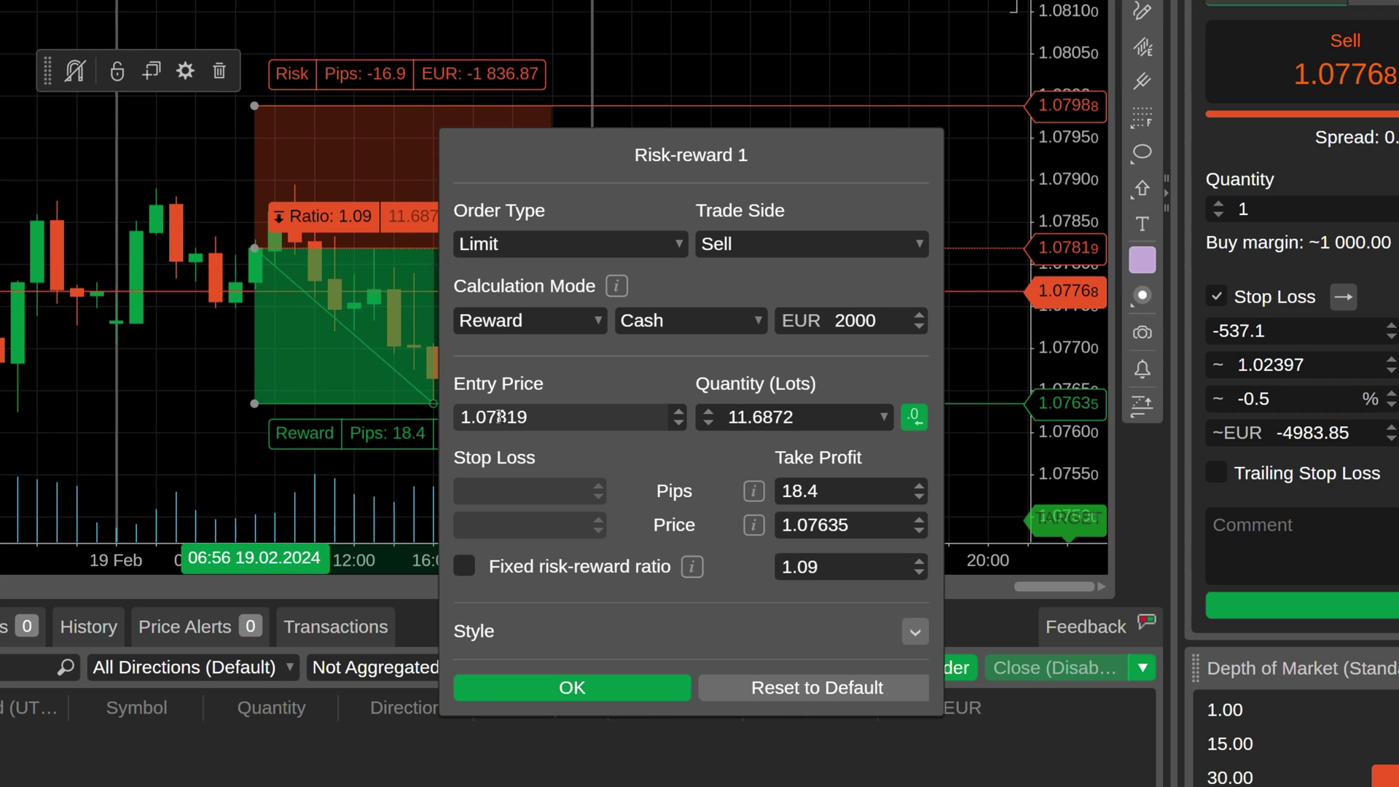
text(9)
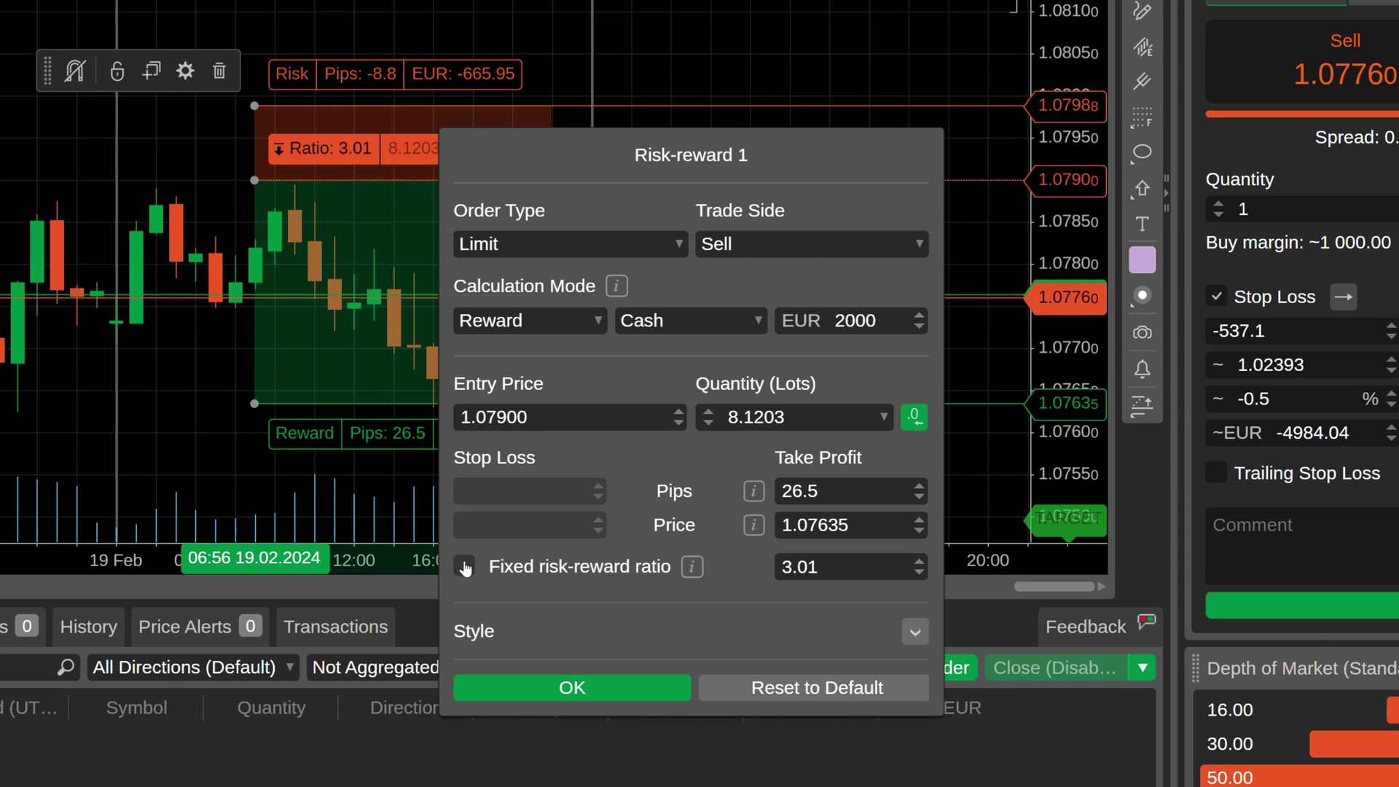
Step: Fix the risk-reward ratio at 3.01, set entry 1.08100, and reduce take profit to 22.5 pips
click(465, 567)
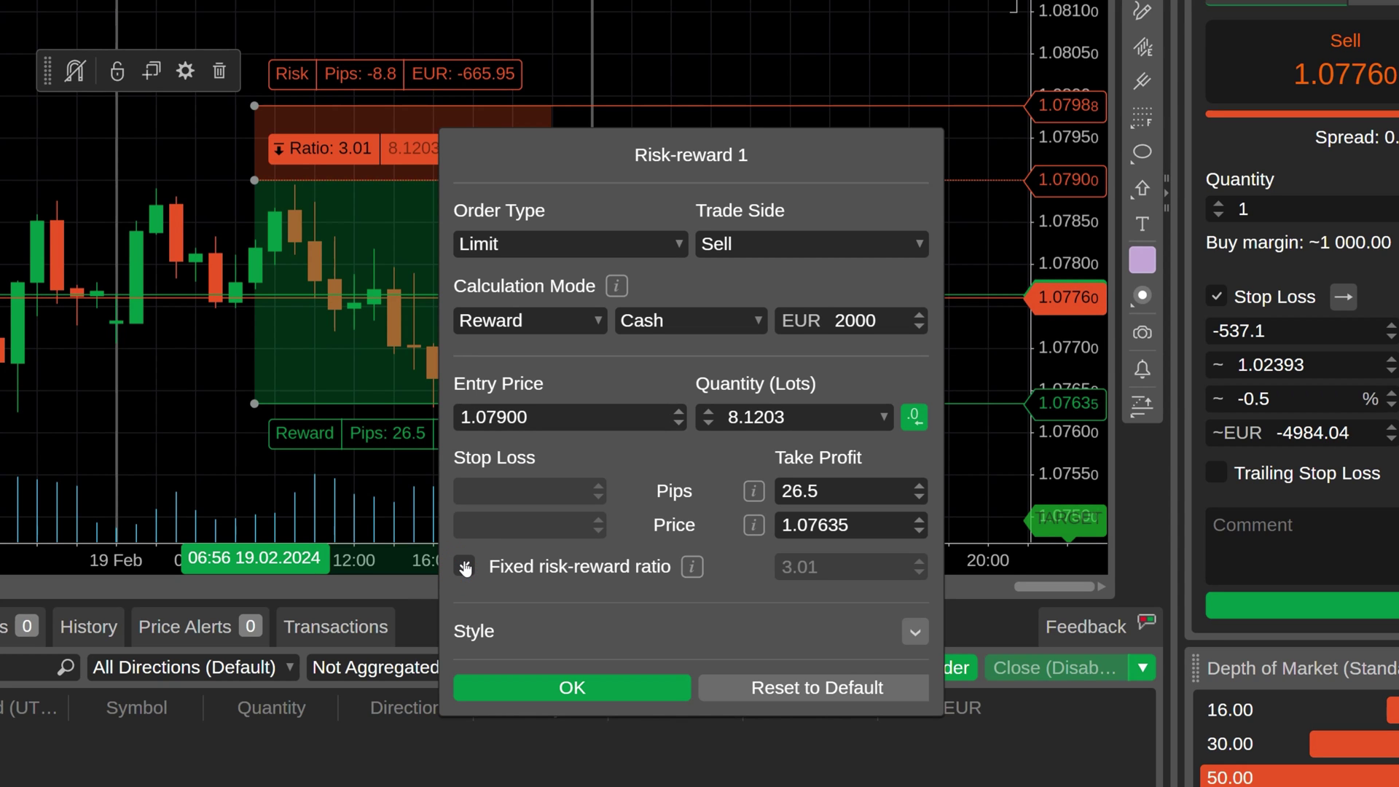
key(BackSpace)
key(BackSpace)
key(BackSpace)
key(BackSpace)
text(810)
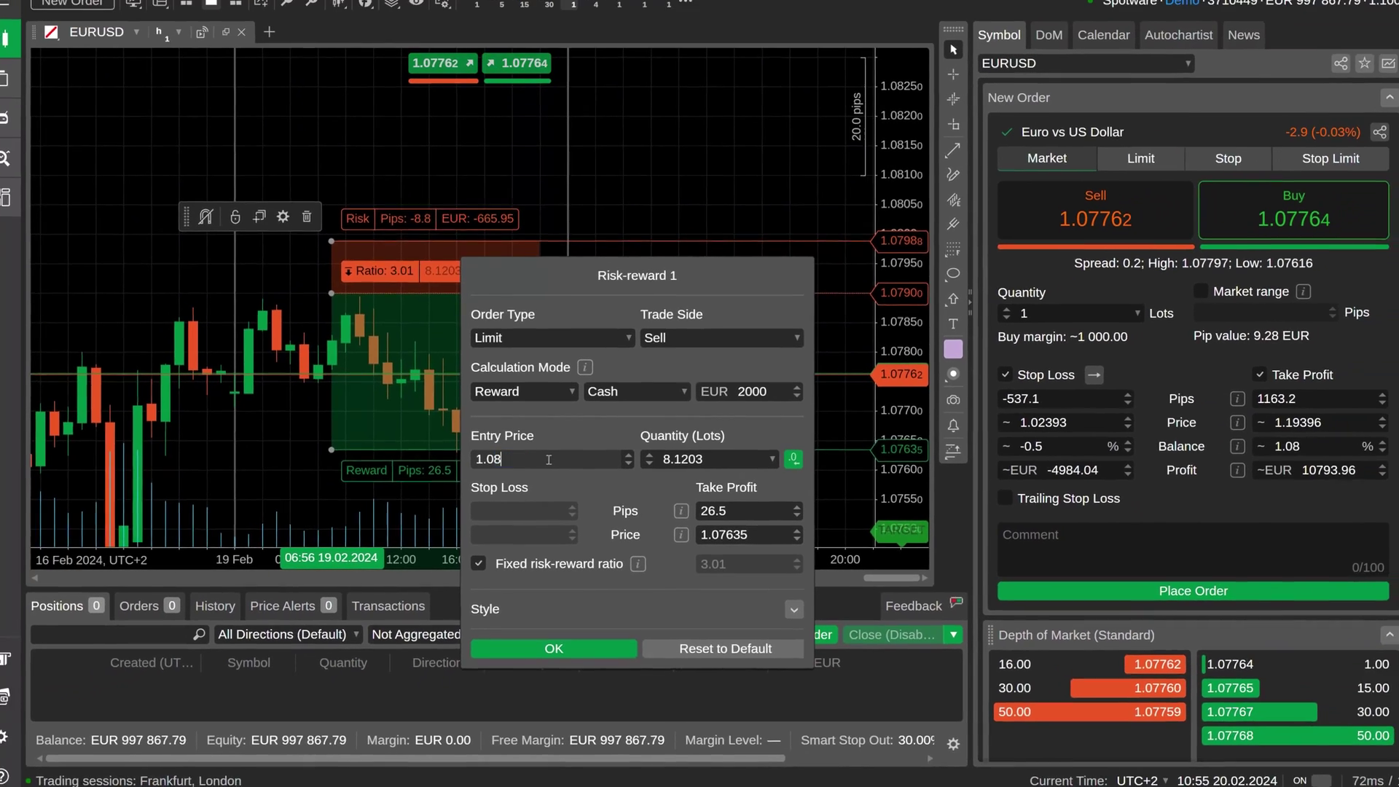
text(0)
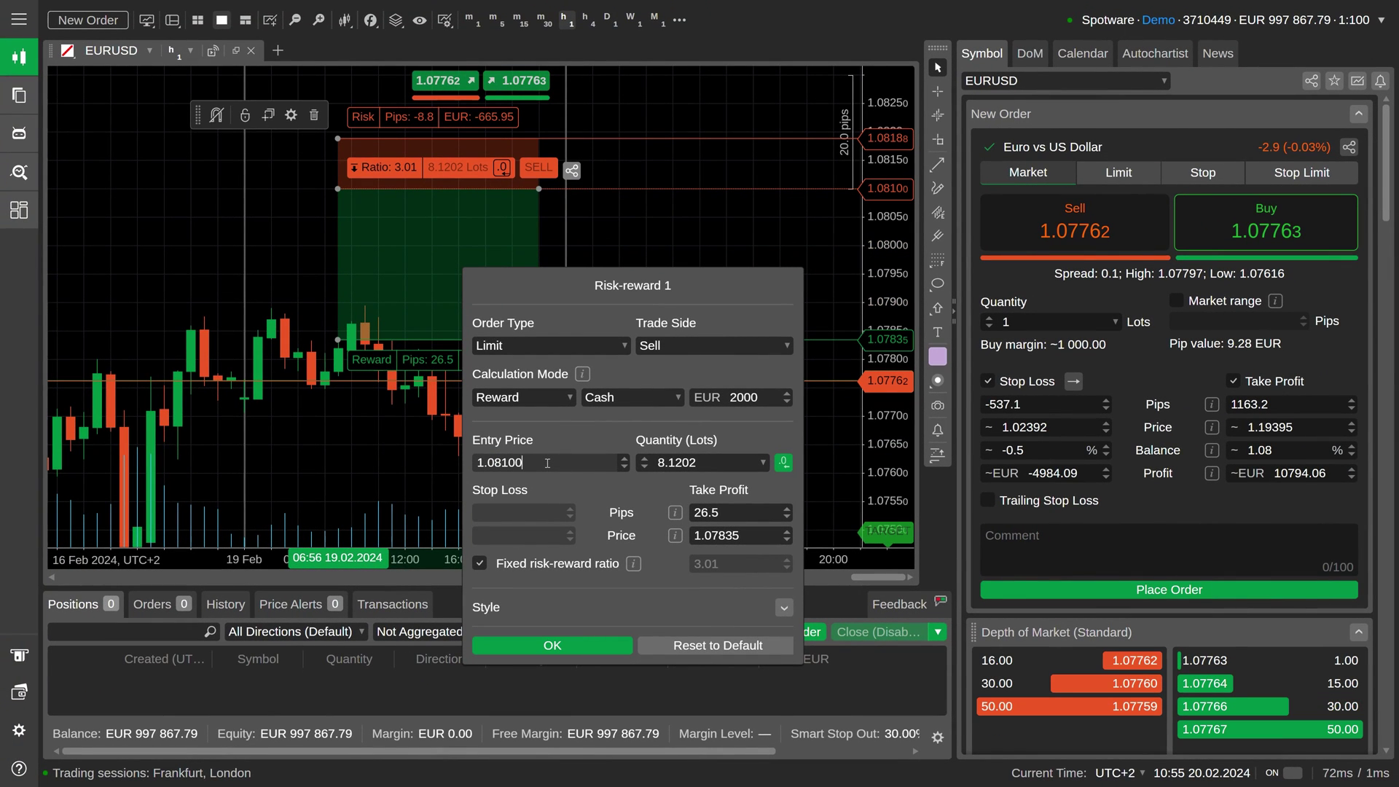
click(787, 518)
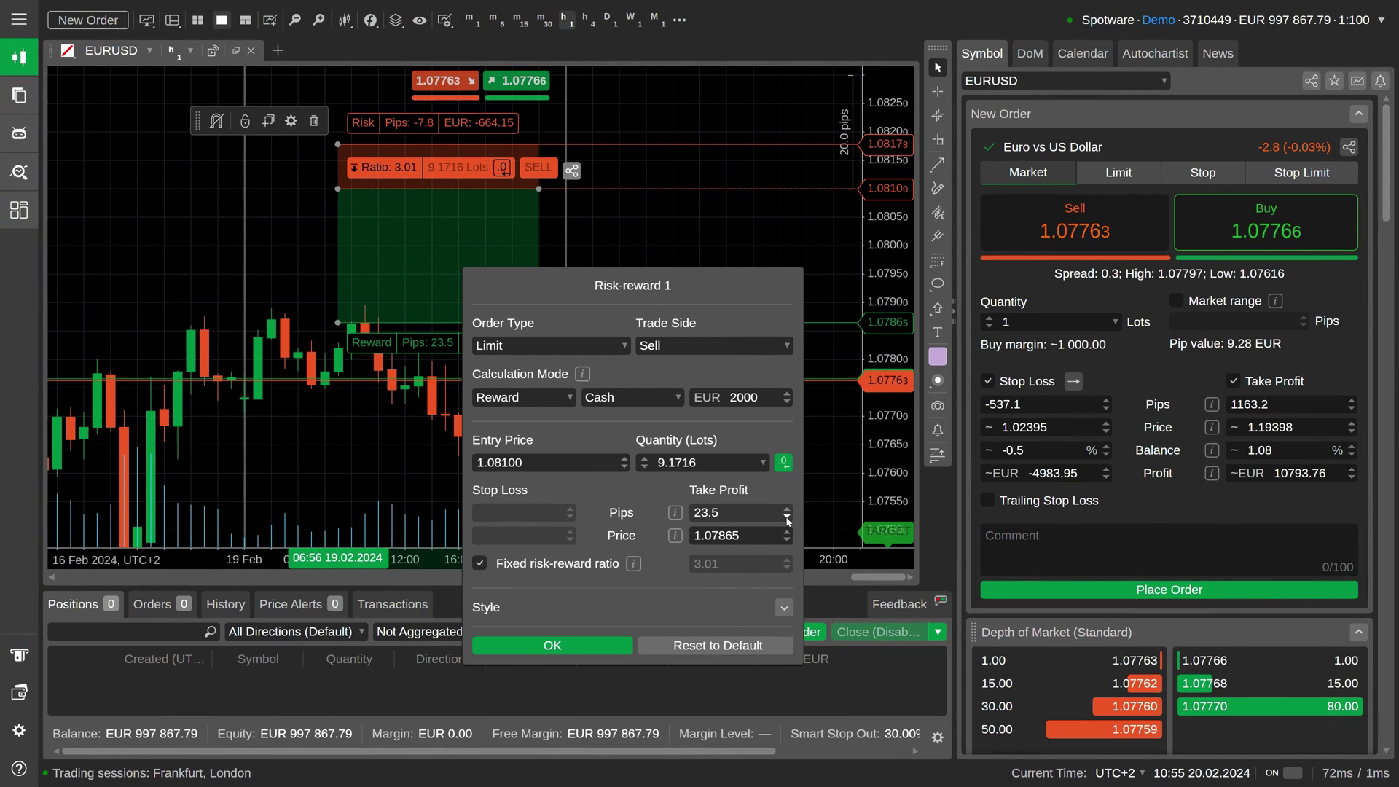
click(788, 518)
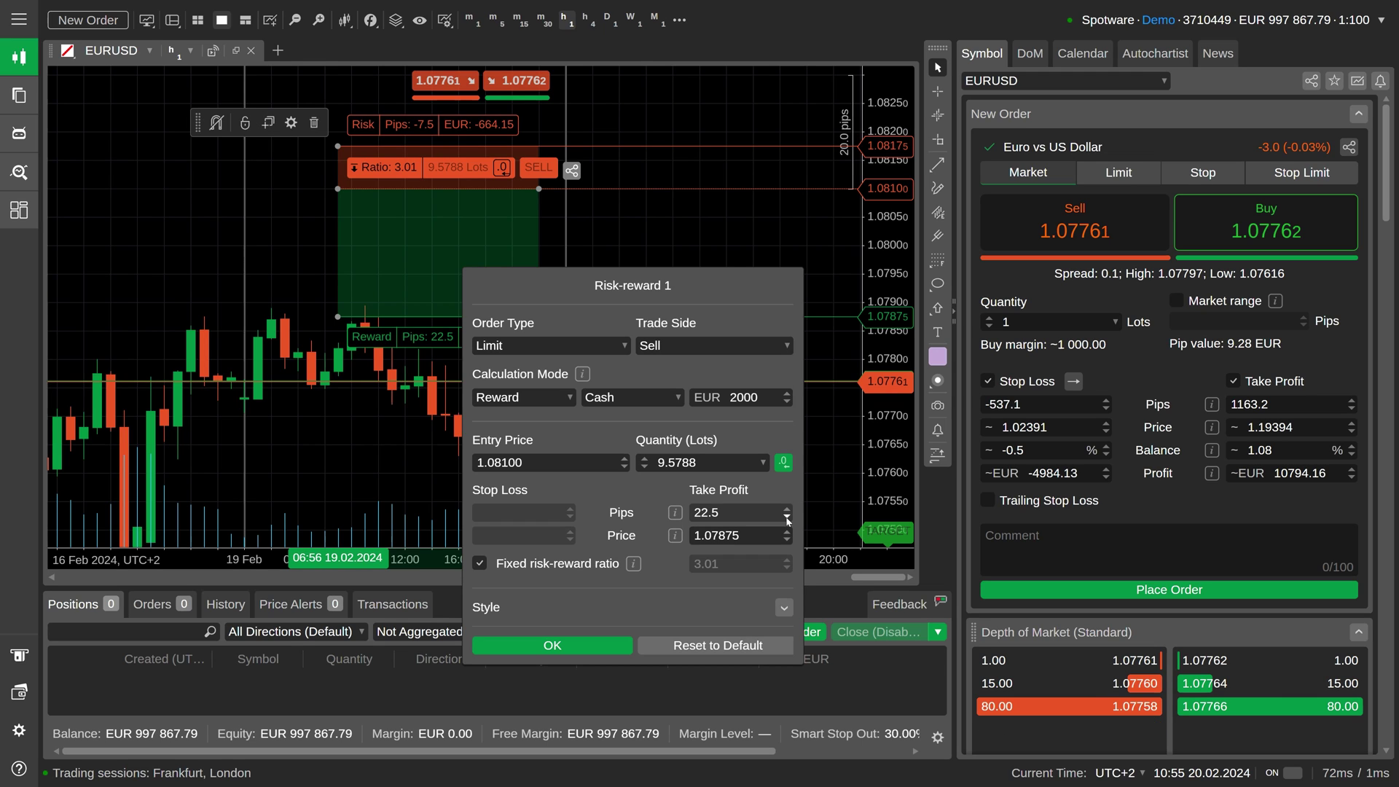
Step: Make the drawing's risk line thick and apply the settings
click(784, 608)
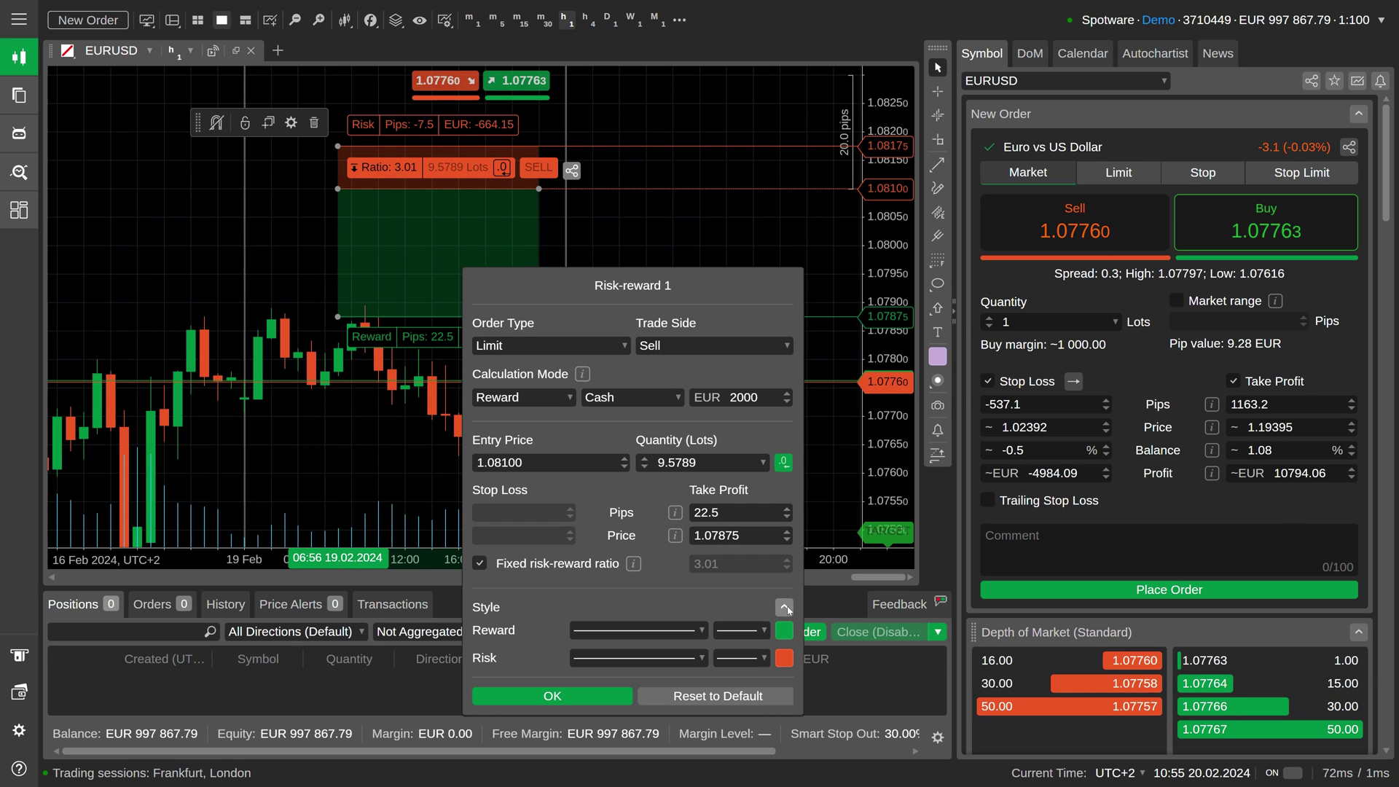
click(741, 658)
click(754, 640)
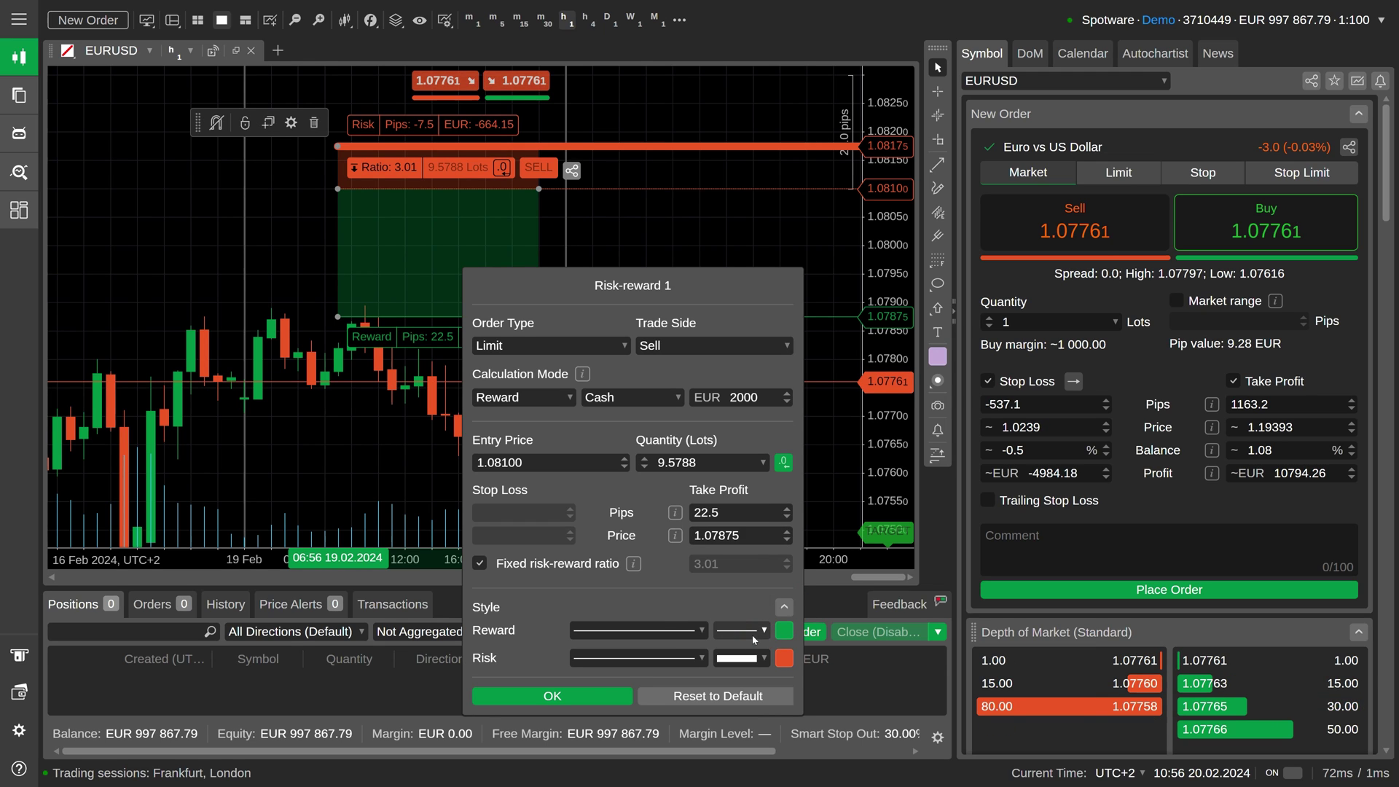
click(573, 696)
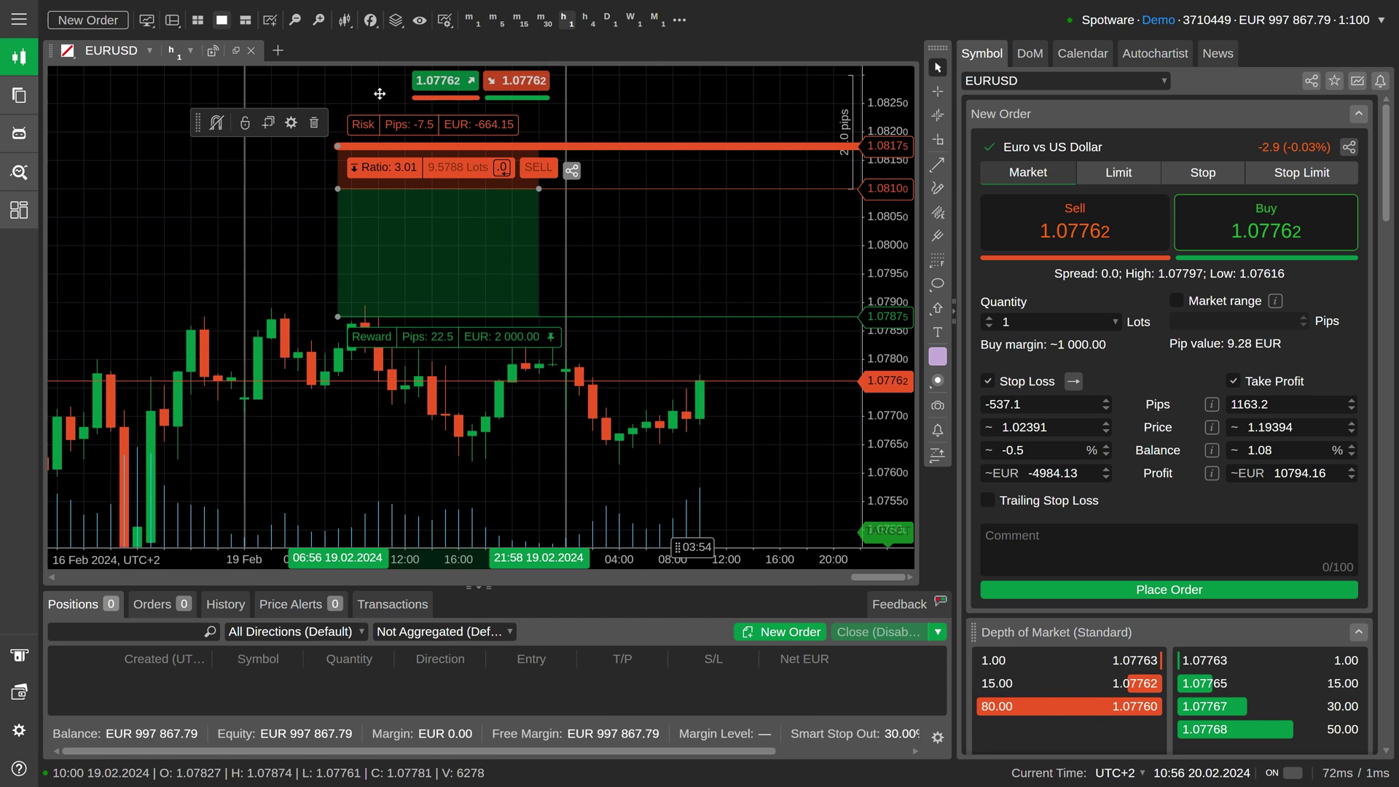
Step: In Object Manager, set Risk-reward 1 to all symbols, hide it, then delete it
click(393, 22)
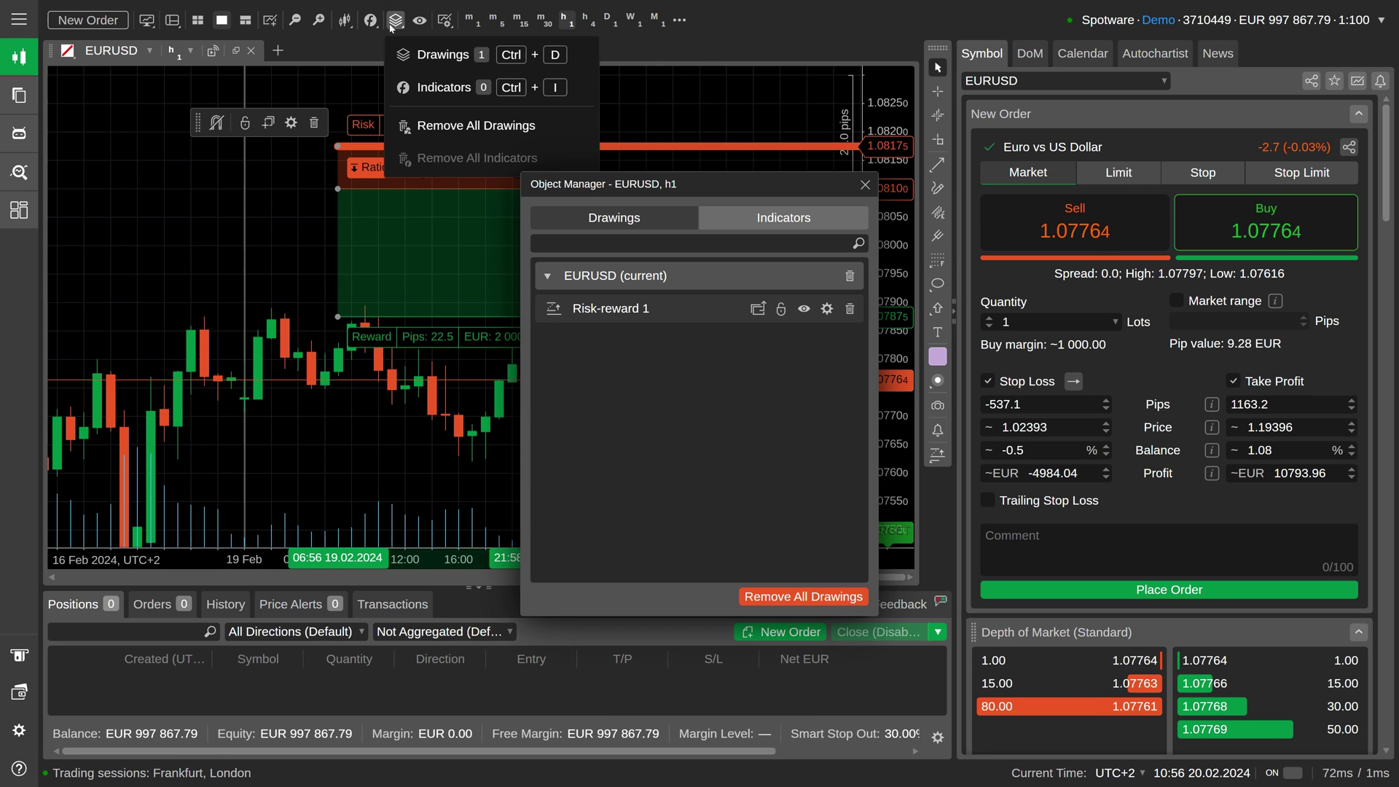
click(758, 308)
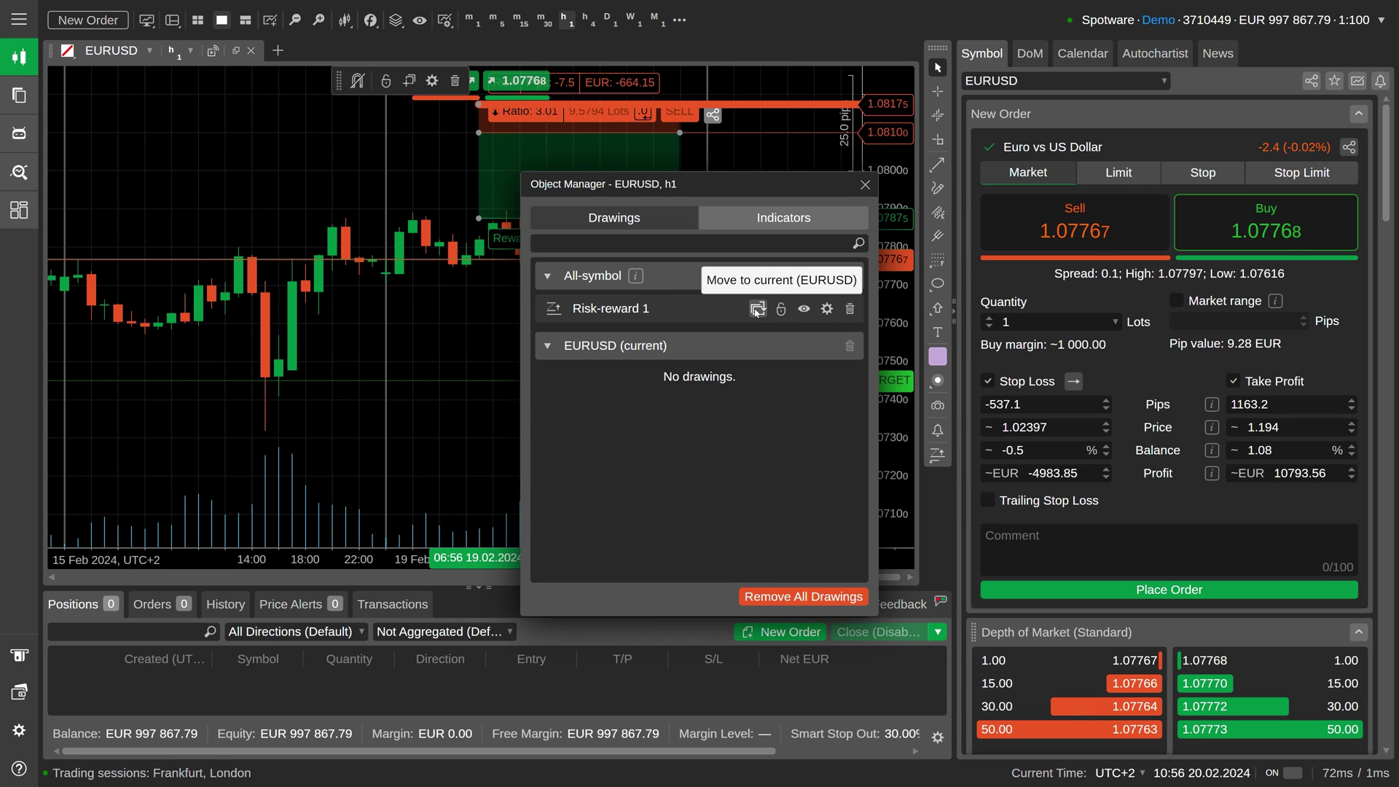
click(804, 309)
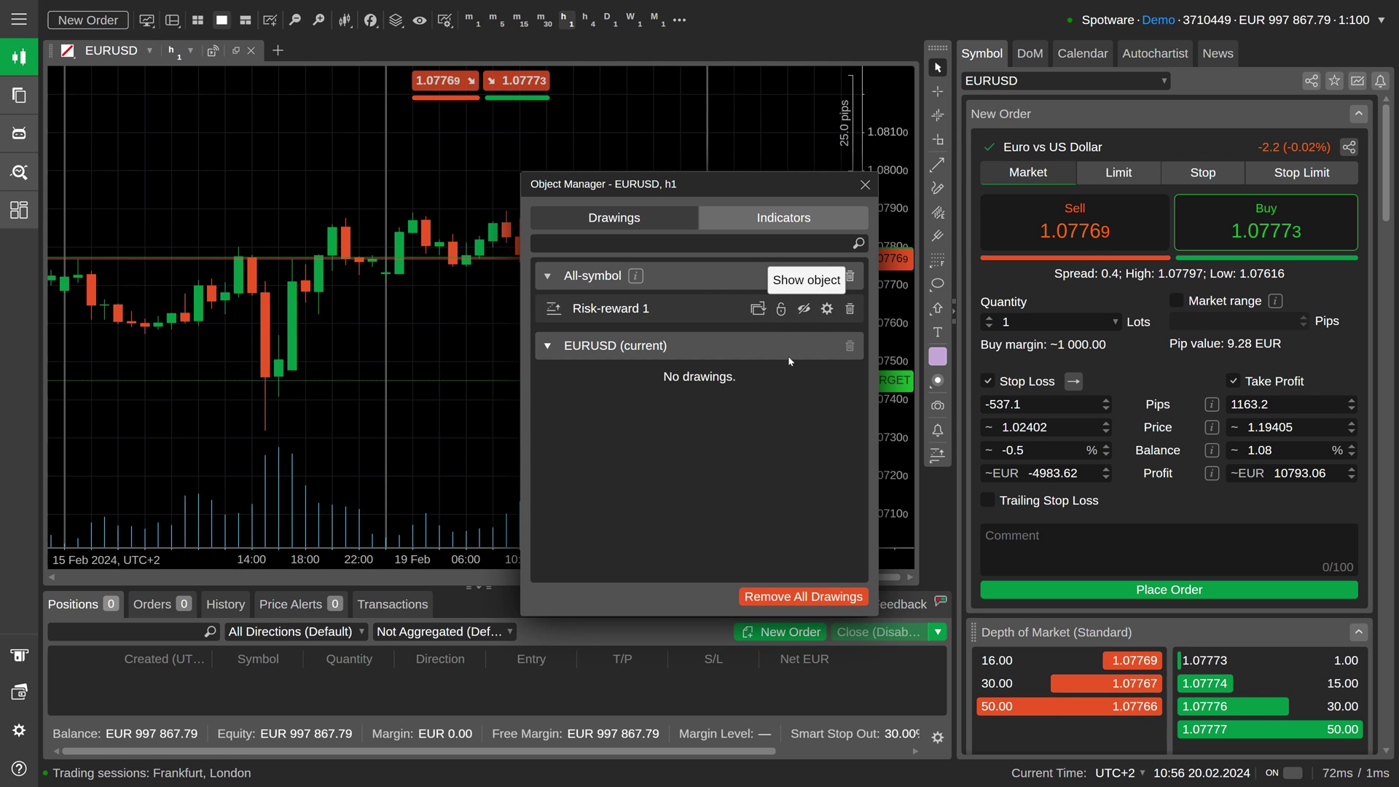
click(795, 598)
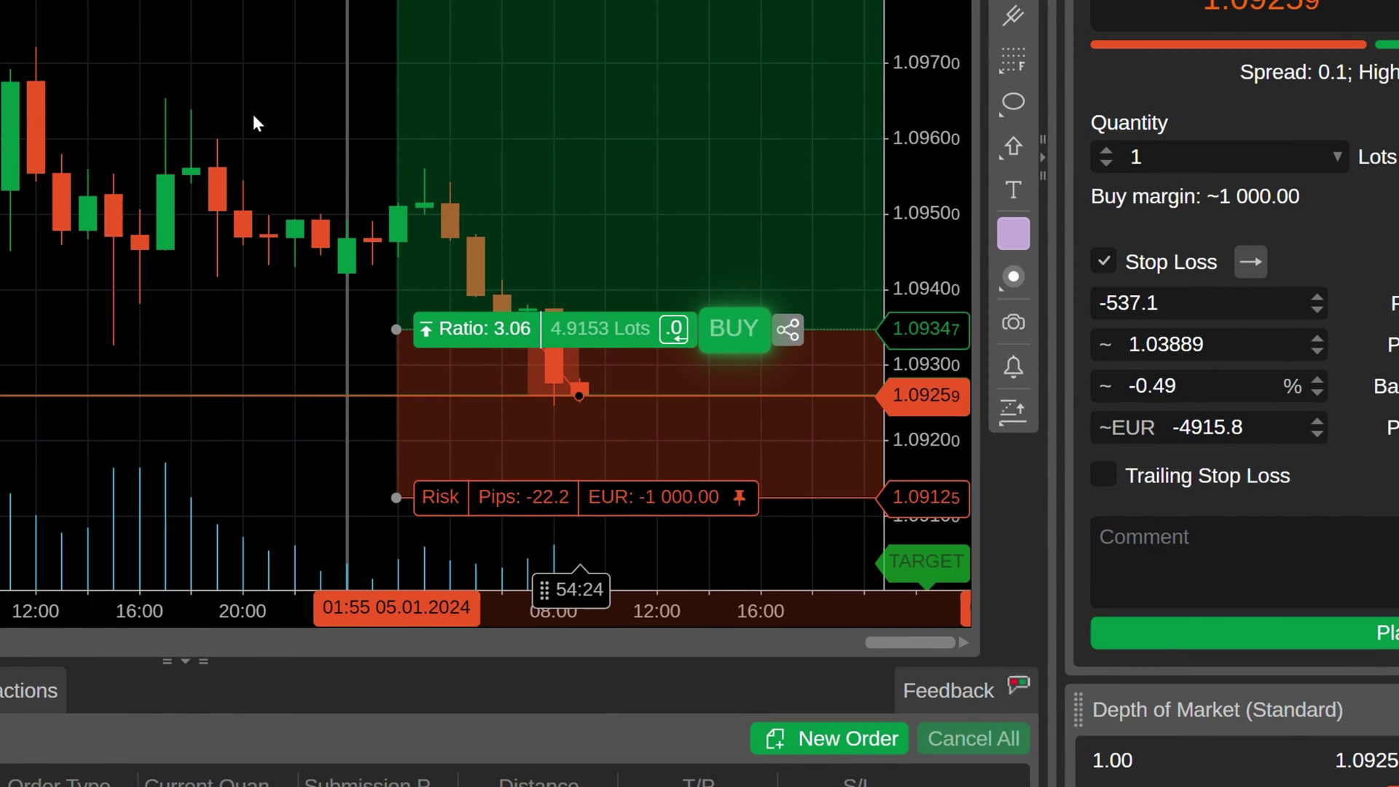
Step: Round the buy box's position size to 4.92 lots
click(672, 334)
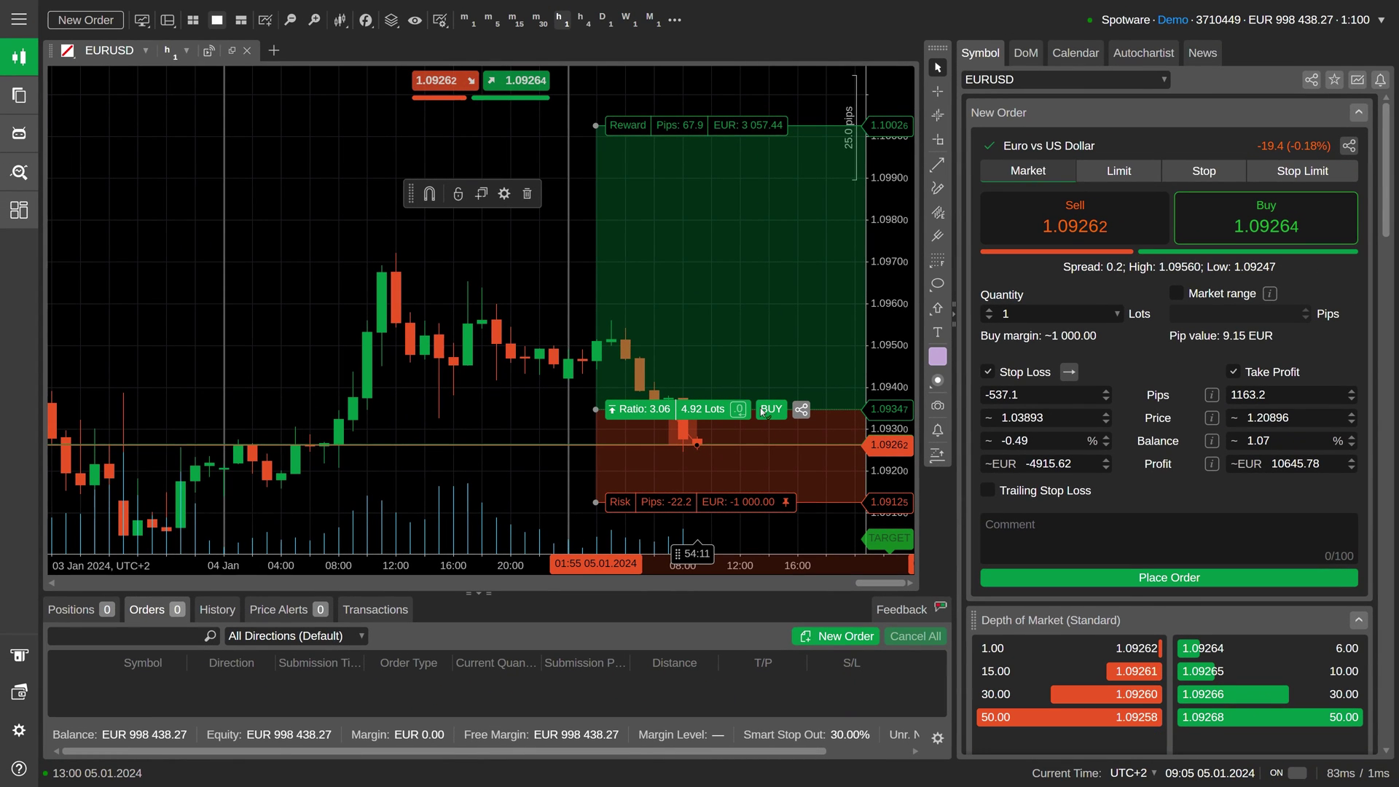
Step: Place a Buy Stop for 4.92 lots of EURUSD at 1.09347 from the risk-reward box
click(763, 411)
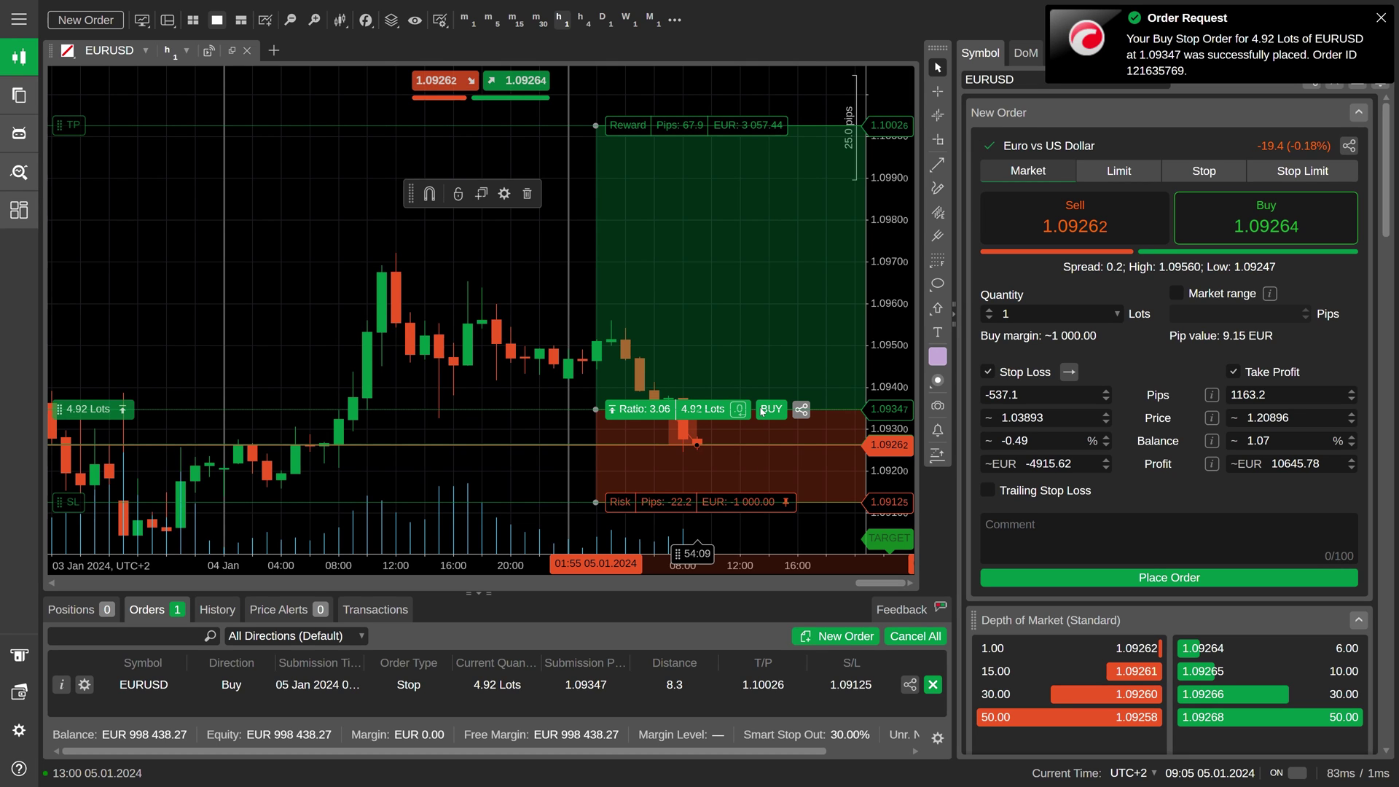
click(802, 409)
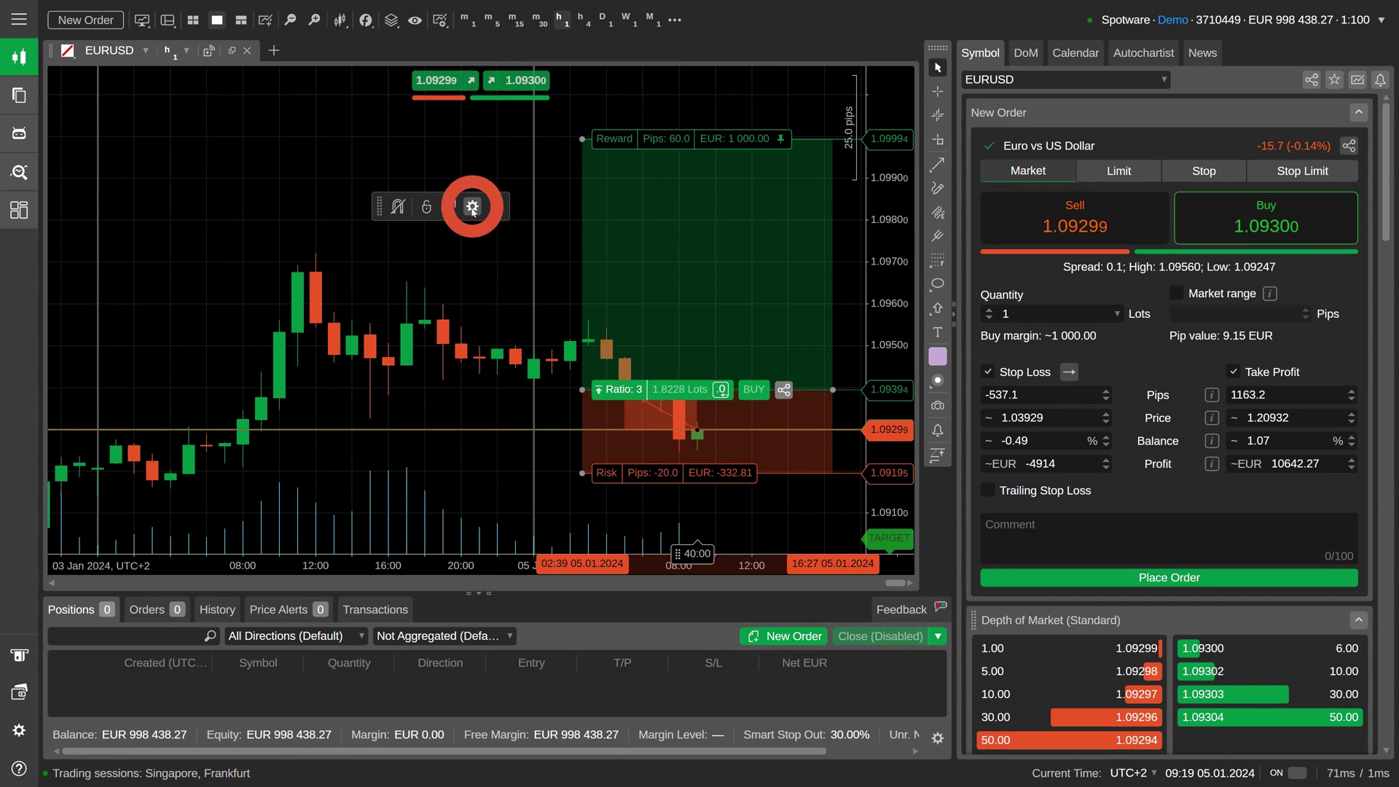
Step: Switch the drawing to a Market order, round the quantity to 1.83 lots, and buy EURUSD
click(468, 205)
click(553, 219)
click(460, 250)
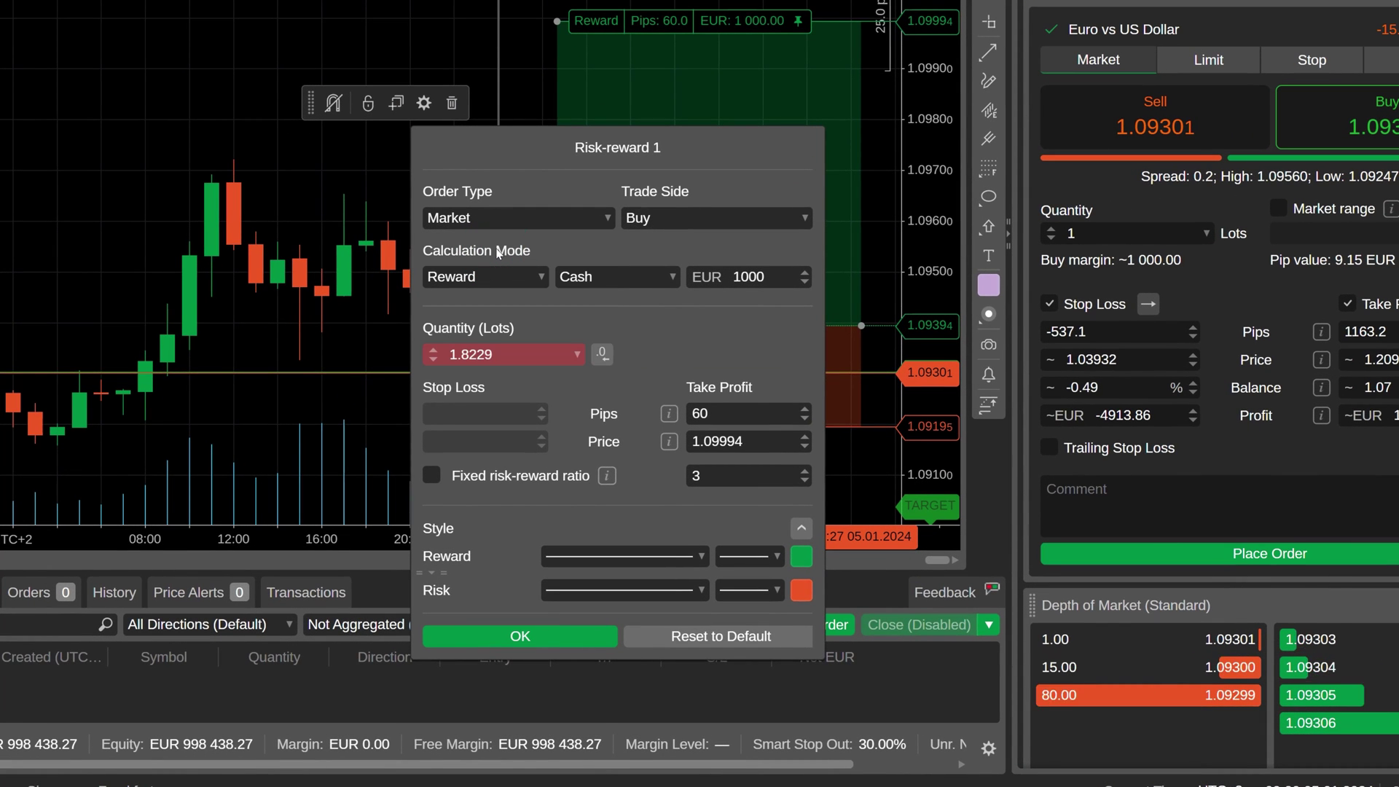
click(602, 355)
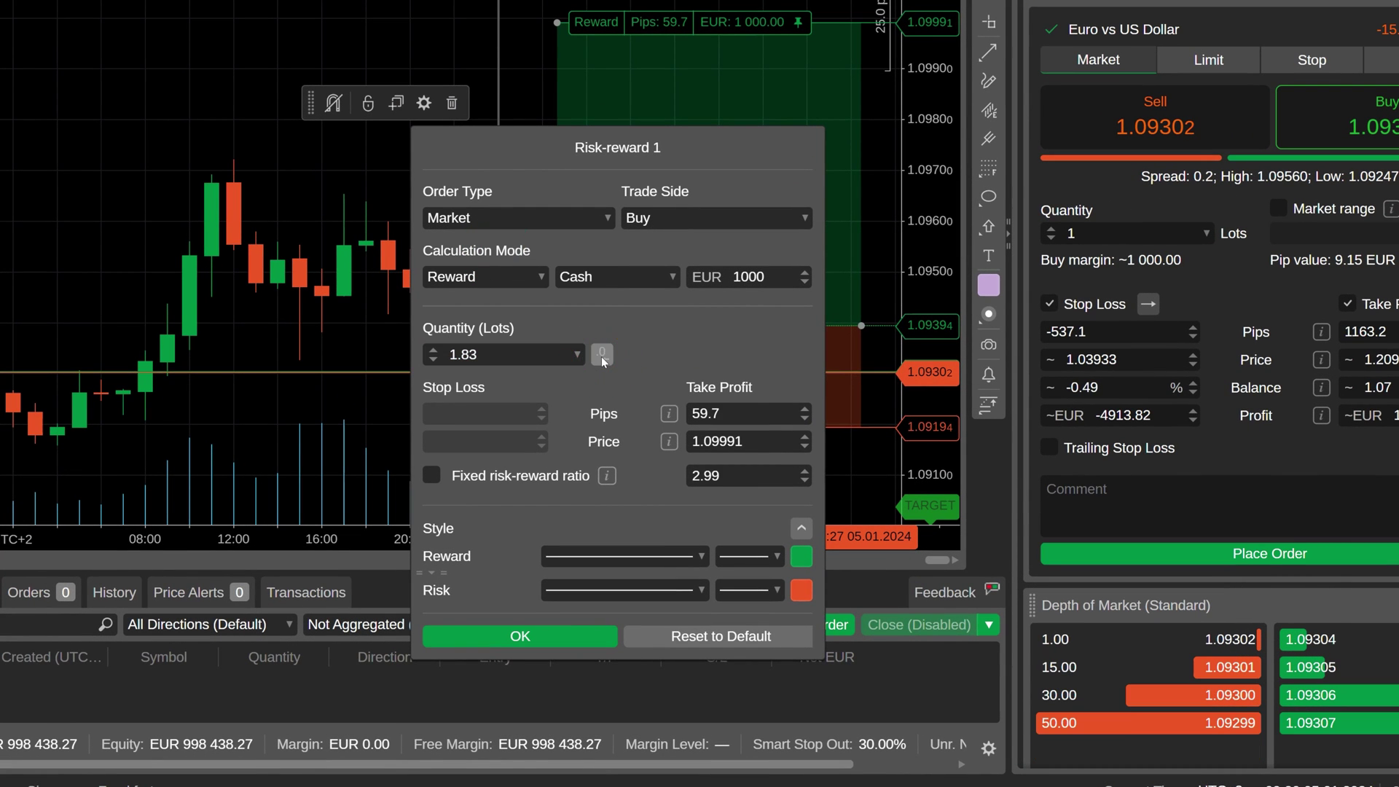
click(531, 635)
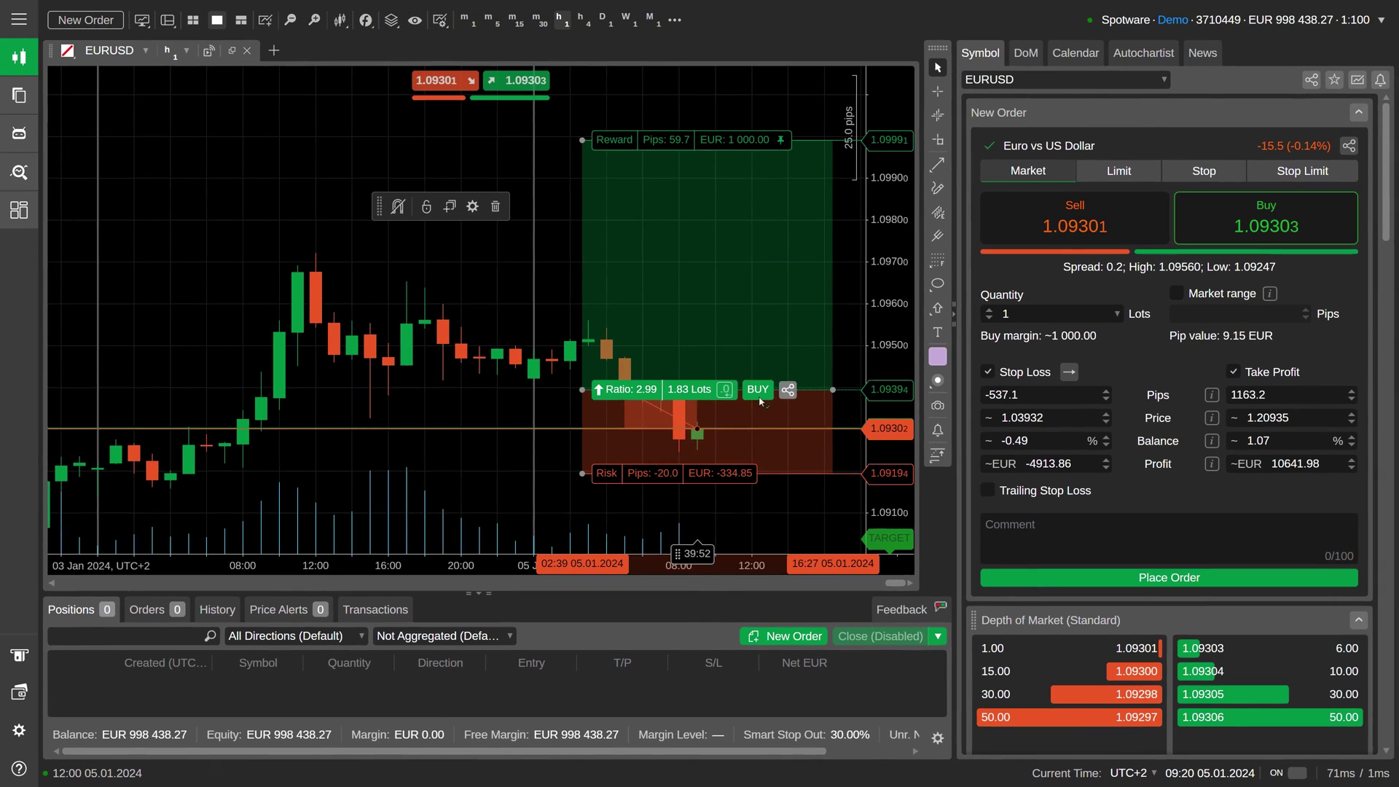
click(760, 397)
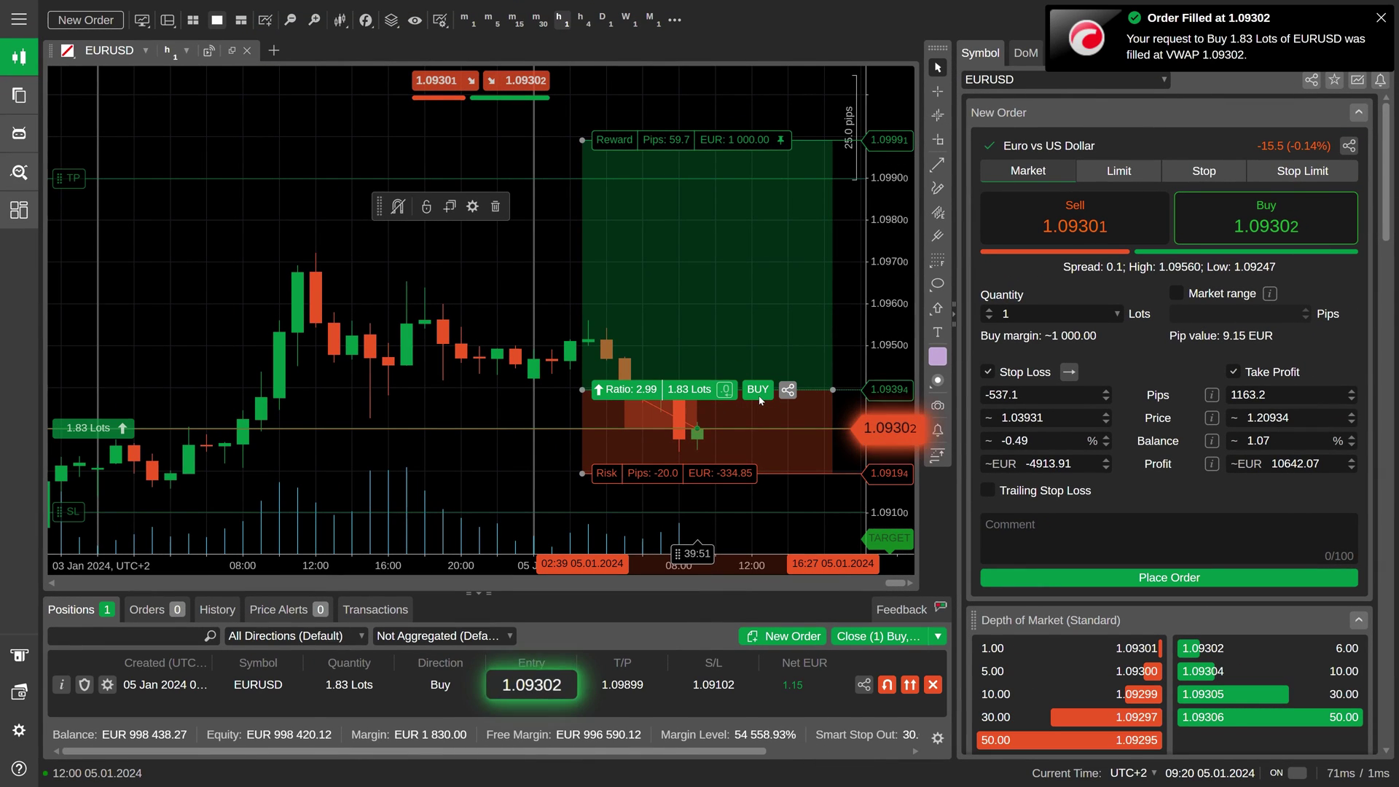